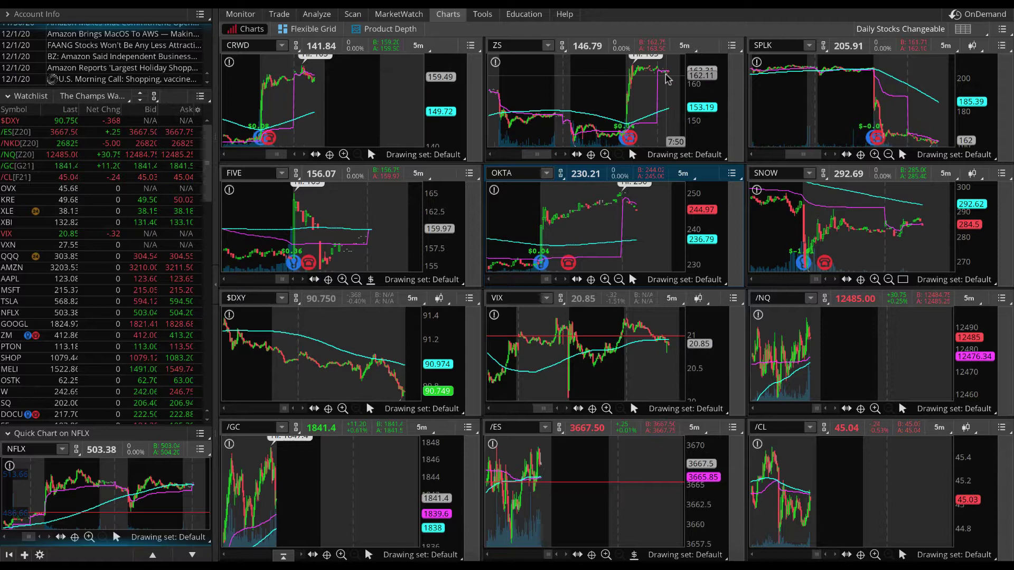
Look up ZS on the Trade page to check its quote and option chain, and return to the chart grid.
click(283, 16)
click(258, 44)
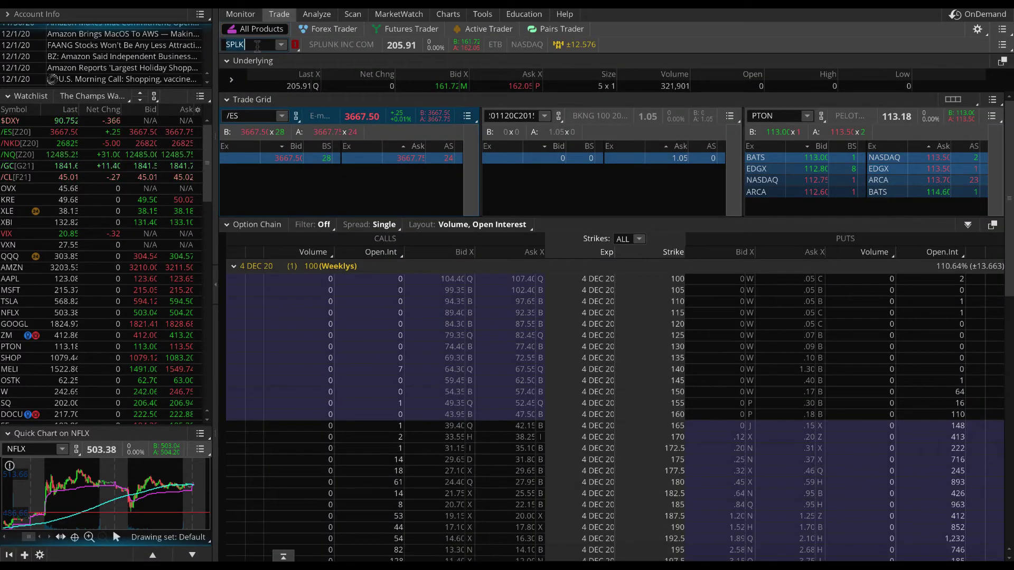
text(ZS)
key(Return)
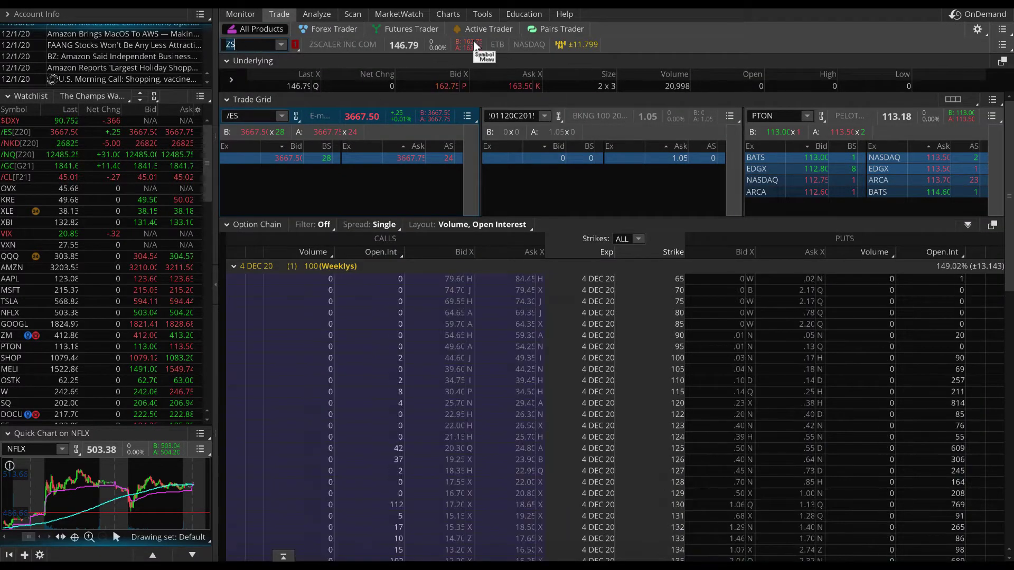
click(448, 14)
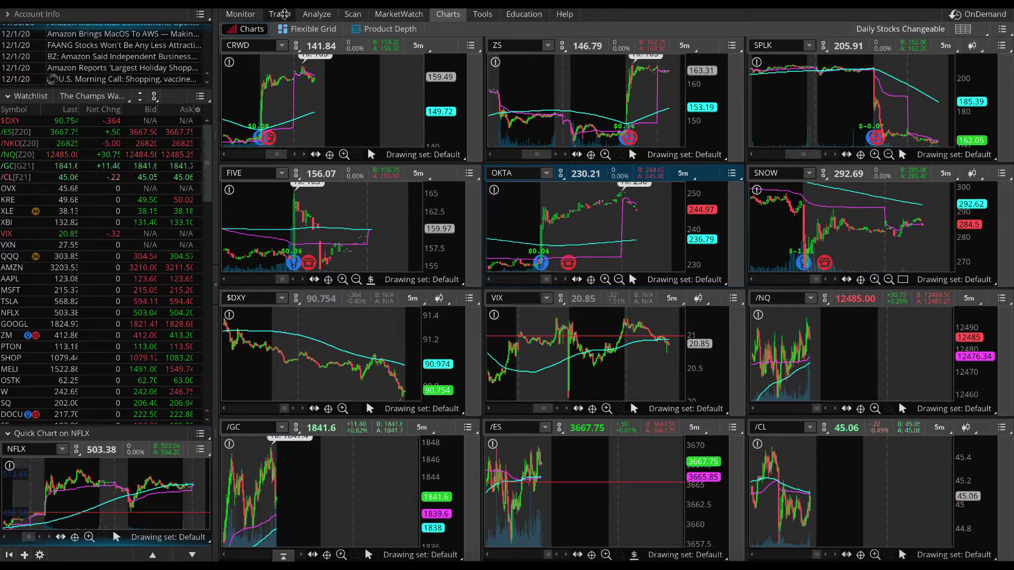
Look up CRWD on the Trade page to check its bid and ask, and go back to the chart grid.
click(280, 15)
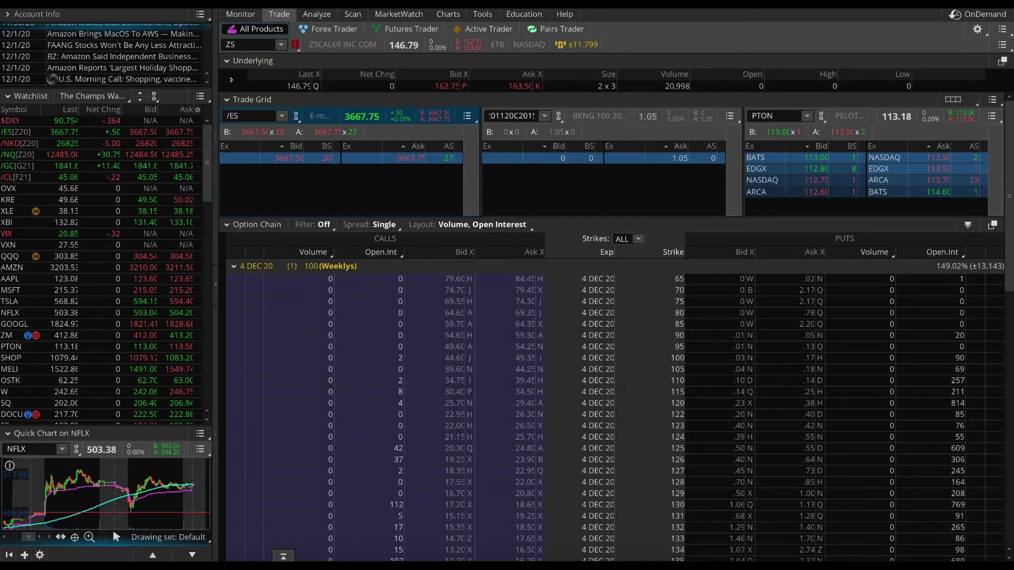
click(448, 15)
click(279, 14)
click(269, 44)
text(CRWD)
key(Return)
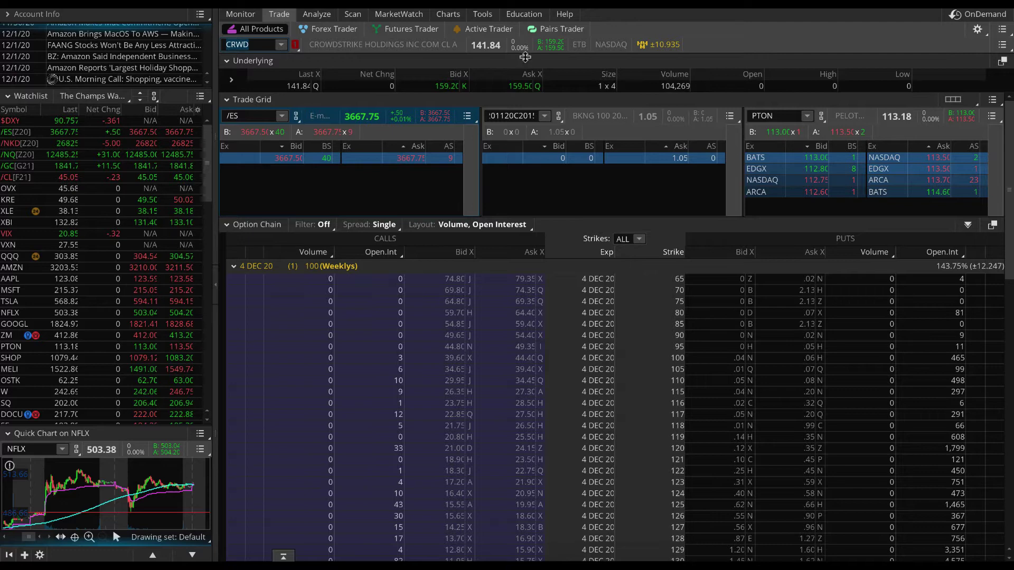
click(451, 15)
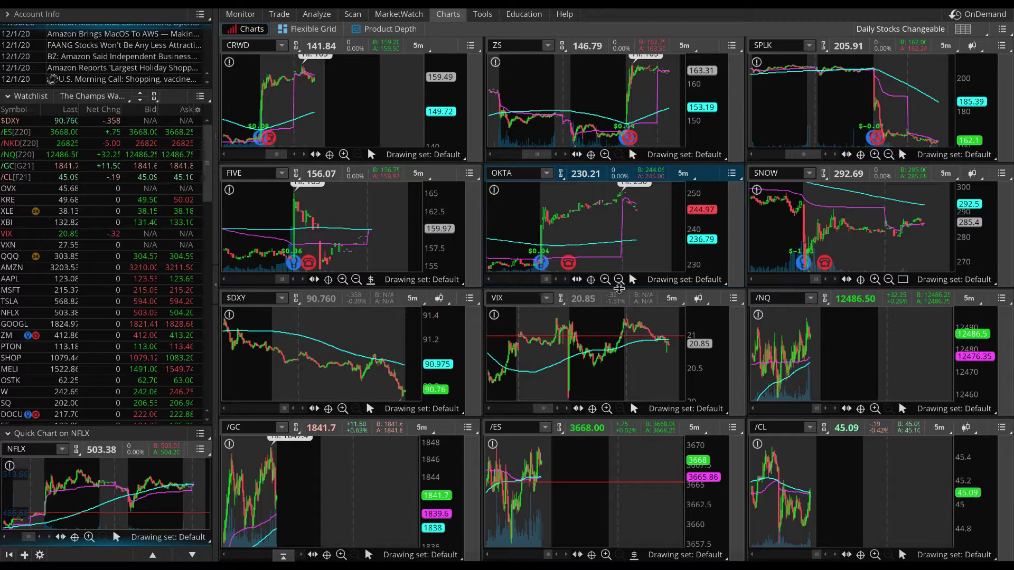
Zoom out the OKTA five-minute chart to examine the price action around its earnings marker.
click(619, 280)
mouse_move(576, 257)
mouse_down()
mouse_move(729, 231)
mouse_move(571, 221)
mouse_up()
key(ctrl+Right)
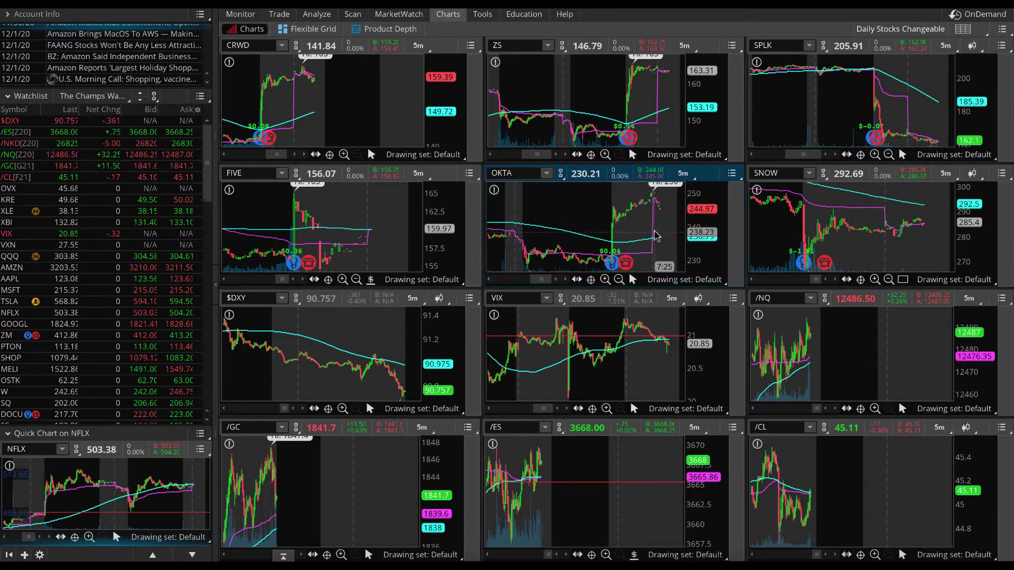
Check the OKTA quote and option chain on the Trade page against its chart in the grid.
click(279, 14)
text(OKTA)
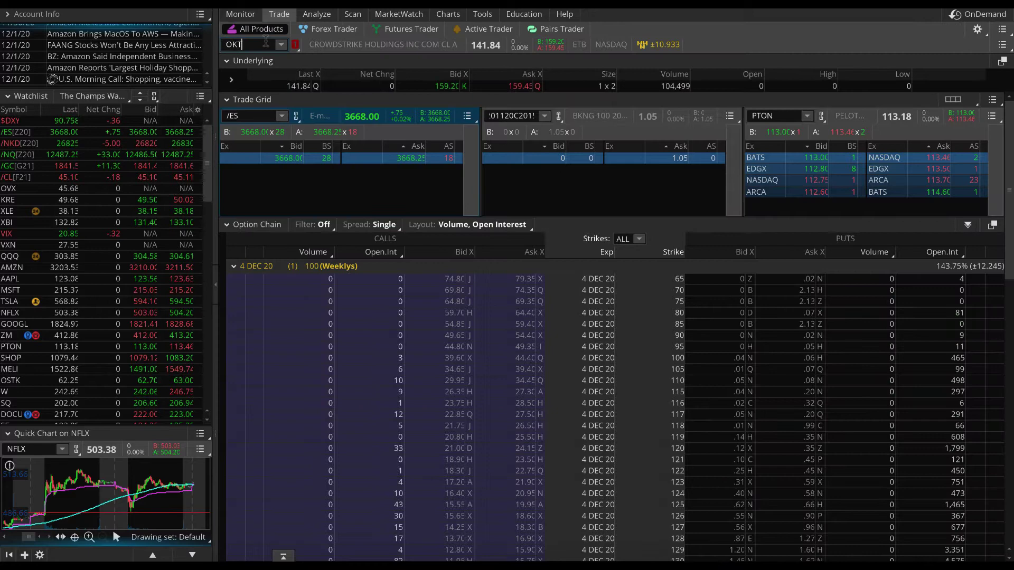
key(Return)
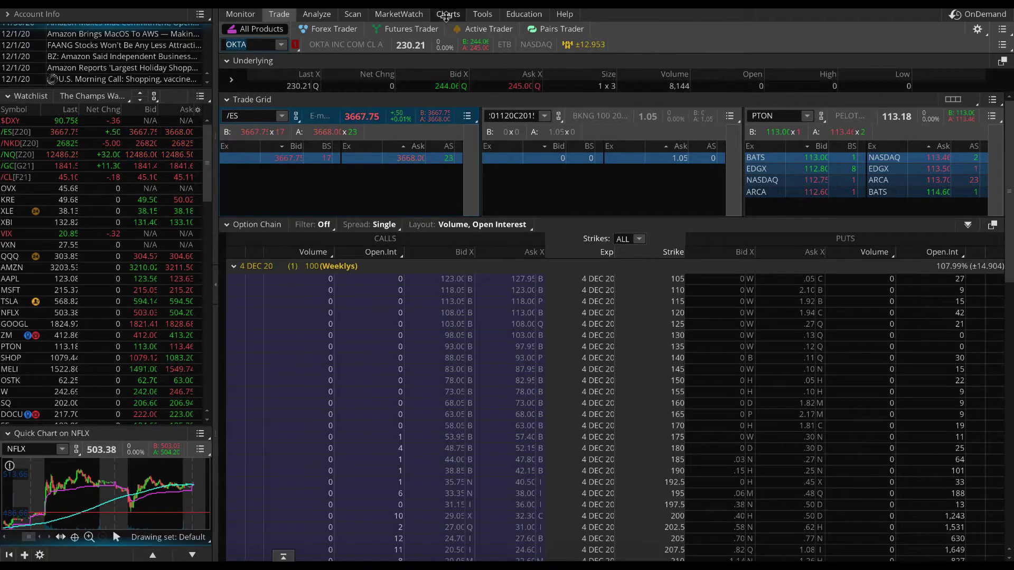
click(448, 14)
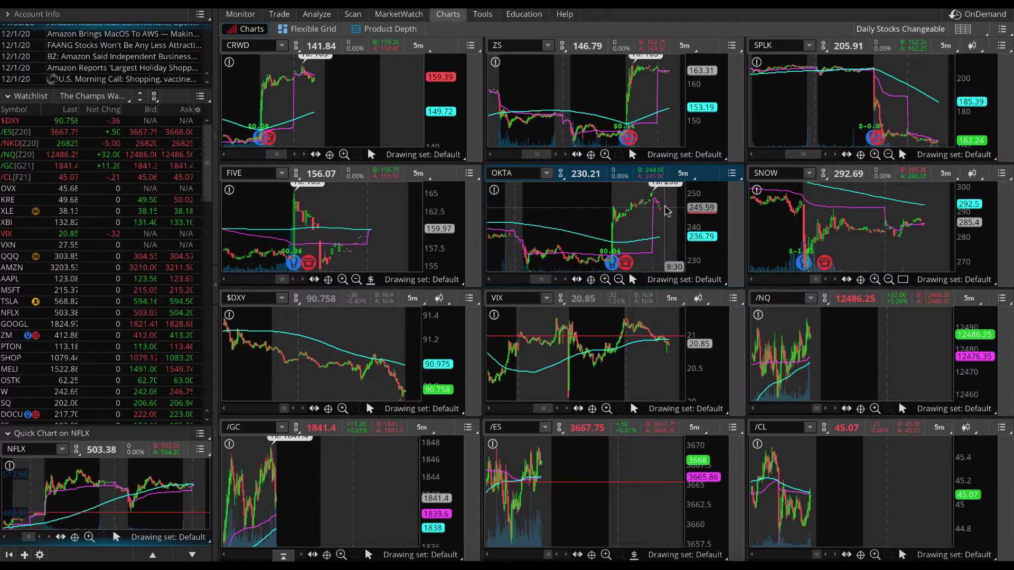
click(288, 16)
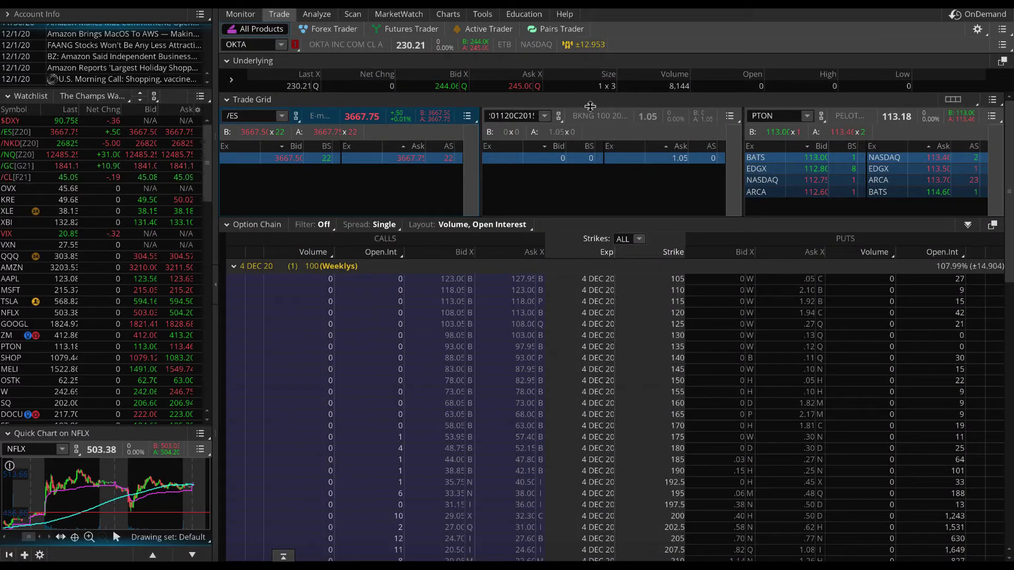
click(447, 14)
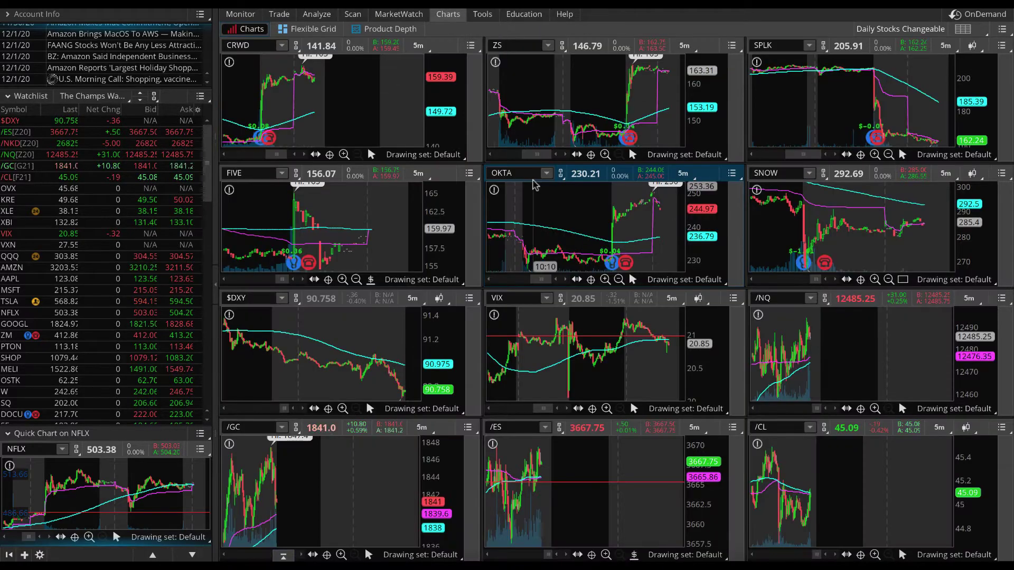
Examine OKTA's recent sessions on the five-minute chart and its daily chart up to June 2019 in StockCharts.
drag(579, 225, 745, 227)
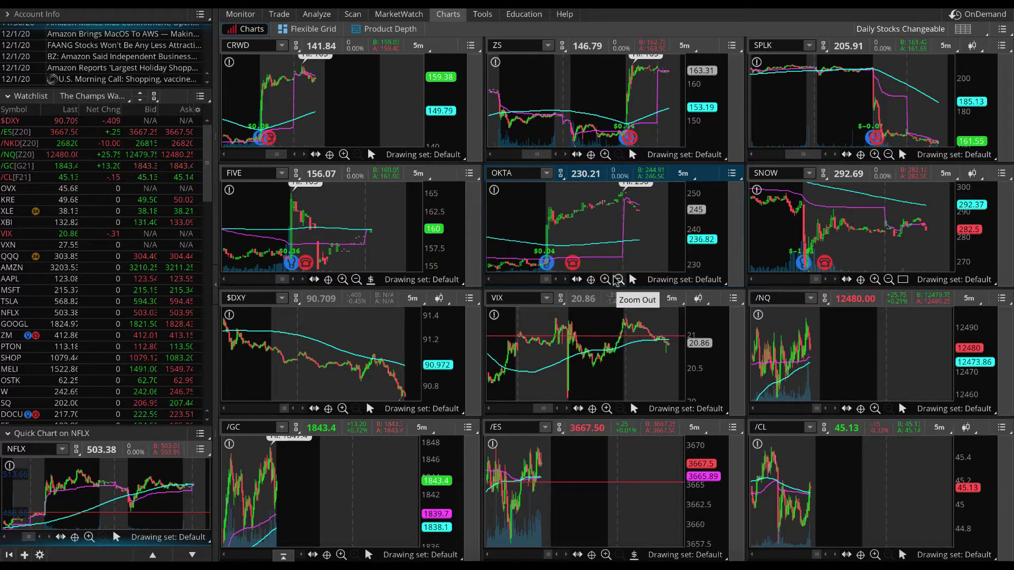
click(618, 280)
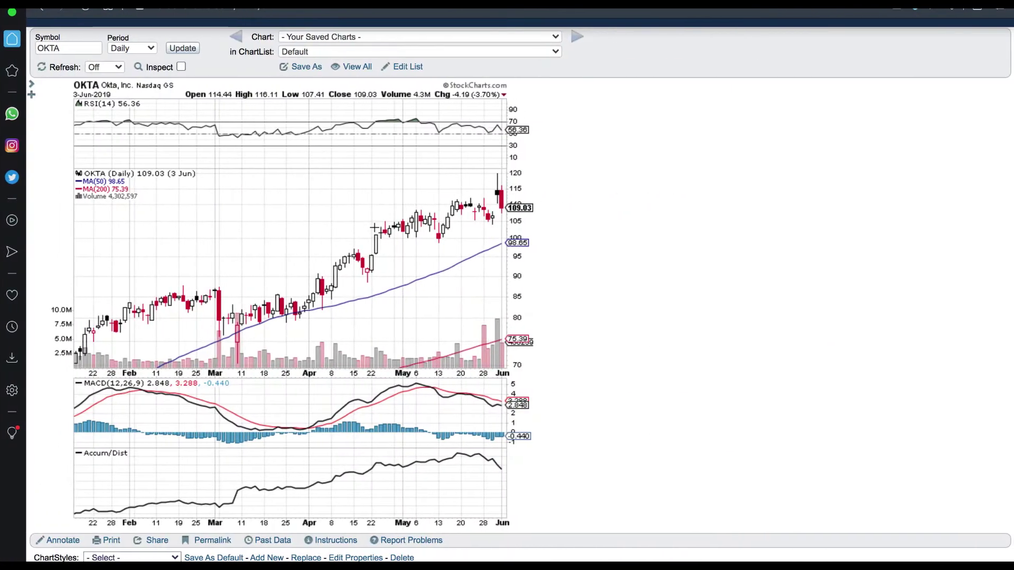
scroll(374, 228, up, 1)
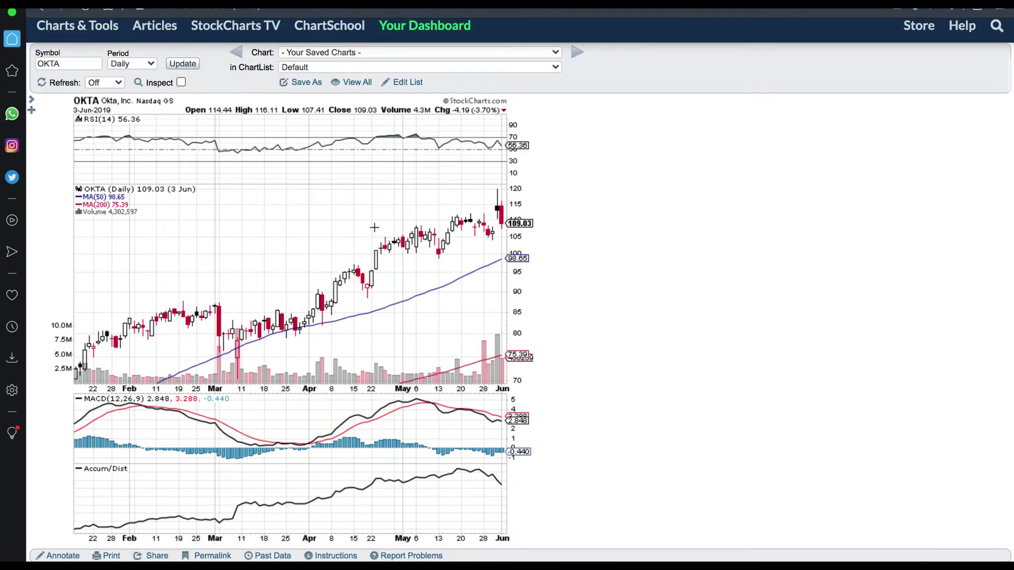
scroll(374, 227, down, 1)
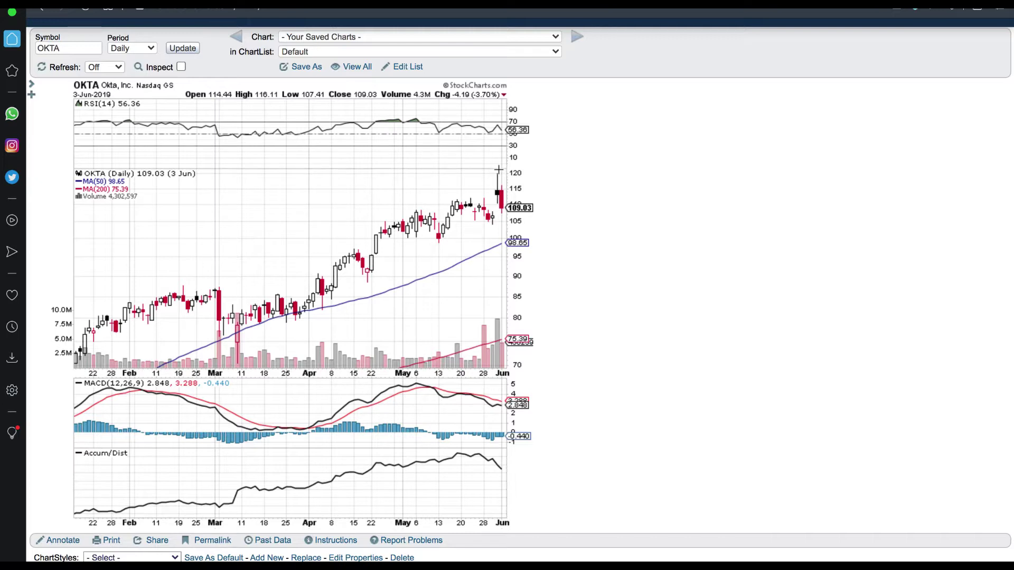
scroll(502, 182, down, 1)
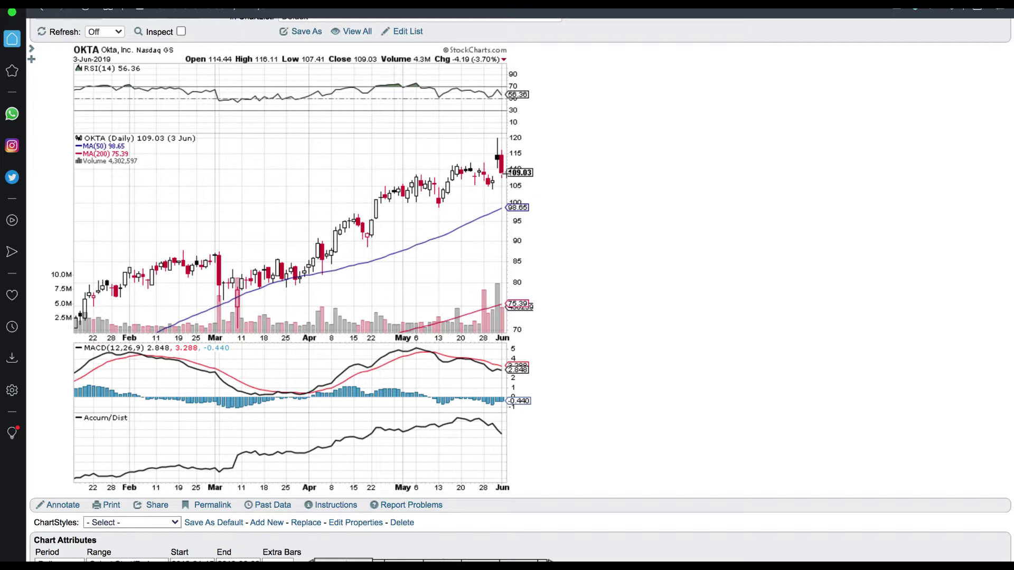
click(551, 564)
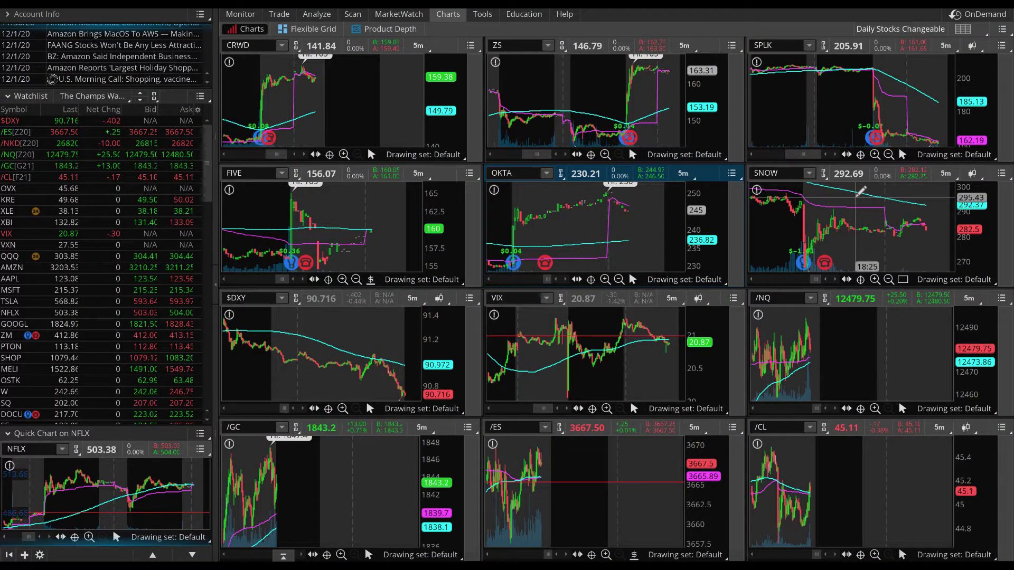
Back in thinkorswim, examine a wider span of the OKTA chart and earlier sessions on the /ES chart.
click(619, 279)
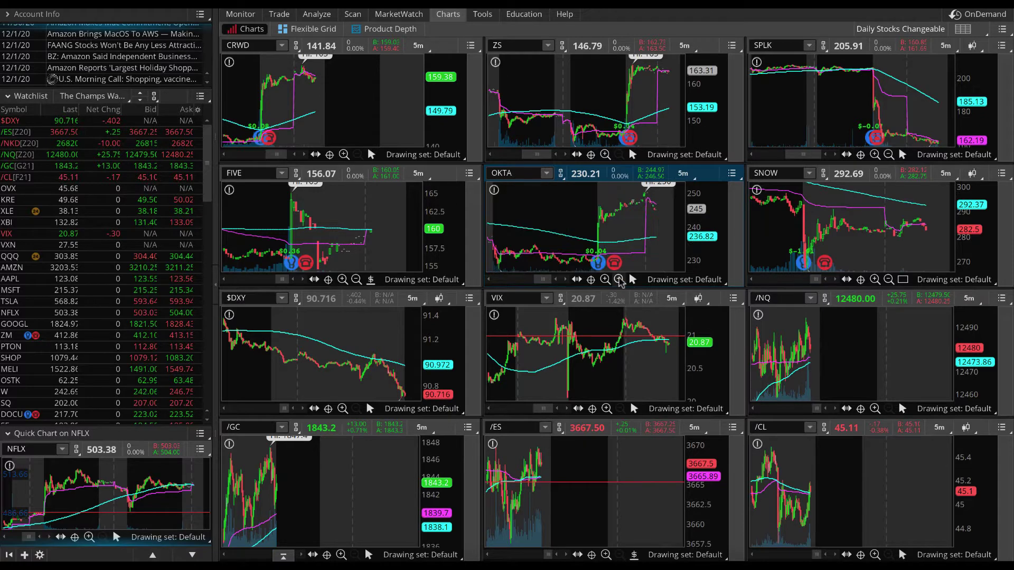
drag(588, 239, 705, 239)
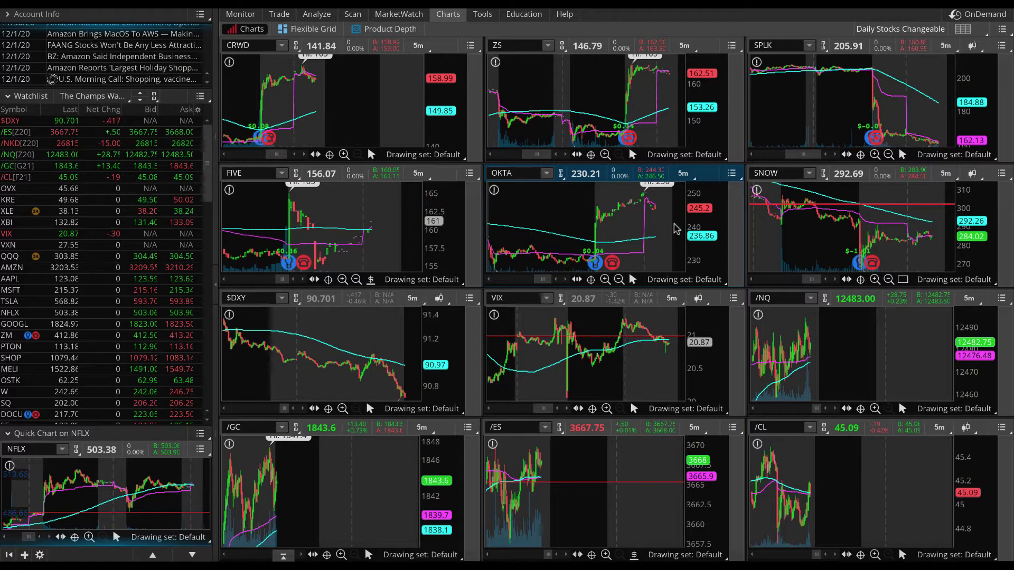
scroll(543, 504, left, 1)
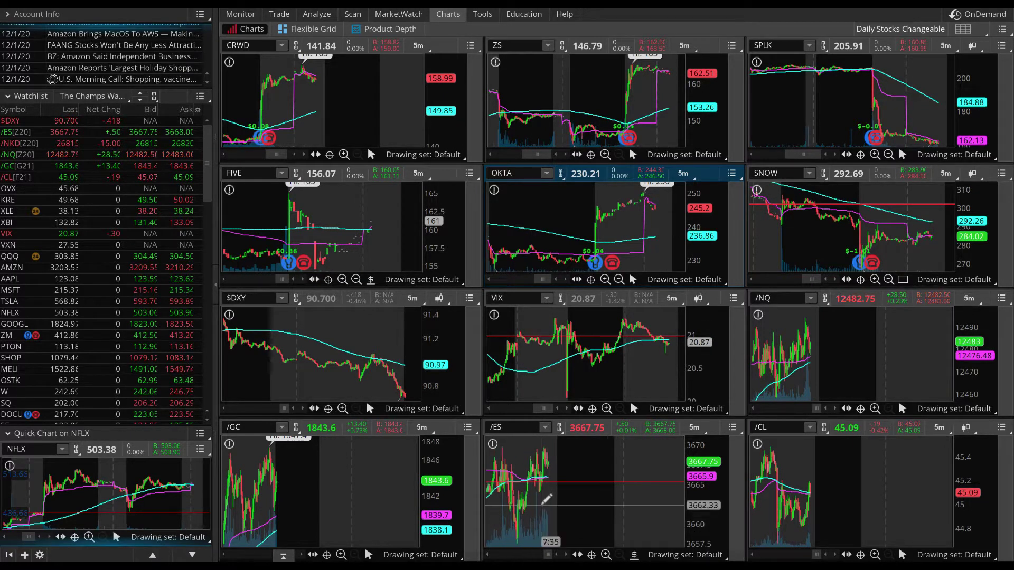
scroll(543, 504, left, 10)
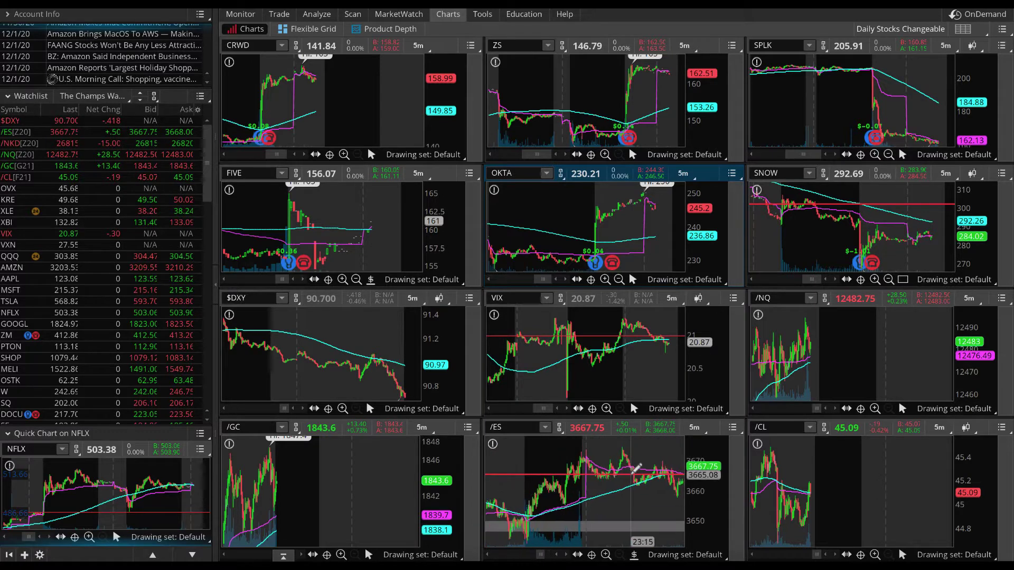
scroll(632, 473, right, 5)
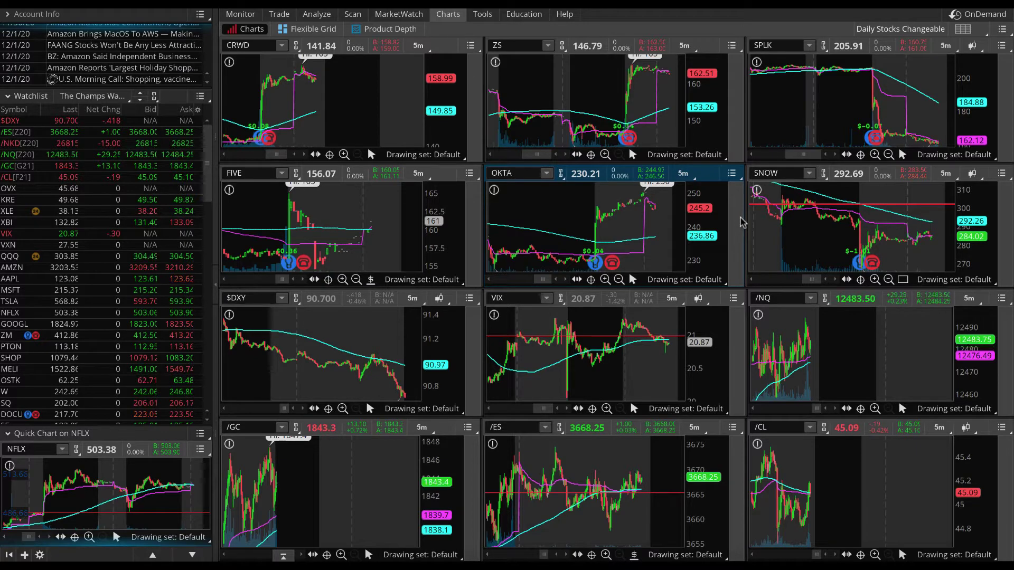
Review OKTA's post-earnings move and zoom out the SNOW chart to show the sessions before its earnings.
drag(569, 227, 726, 227)
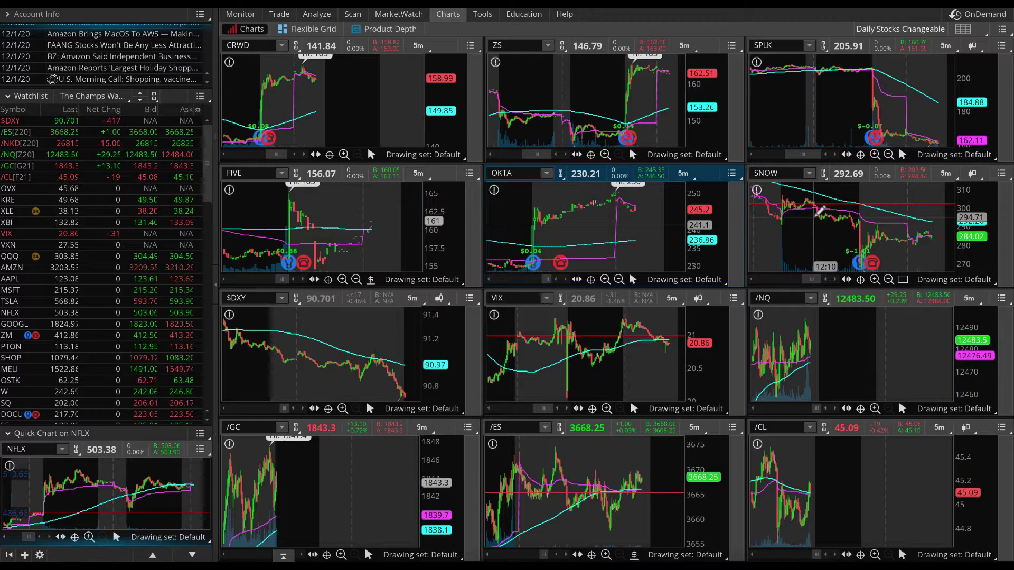
click(888, 280)
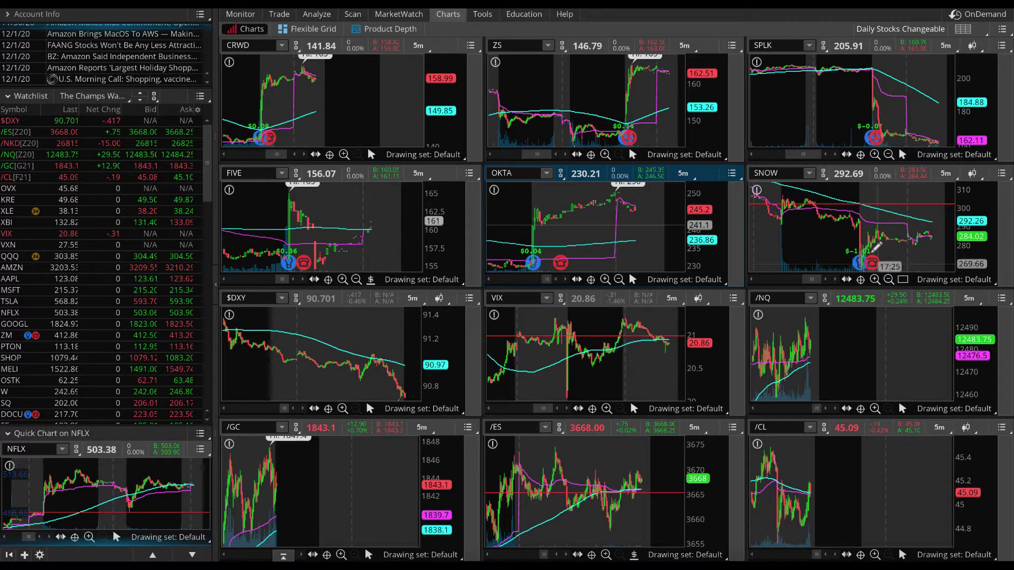
click(889, 281)
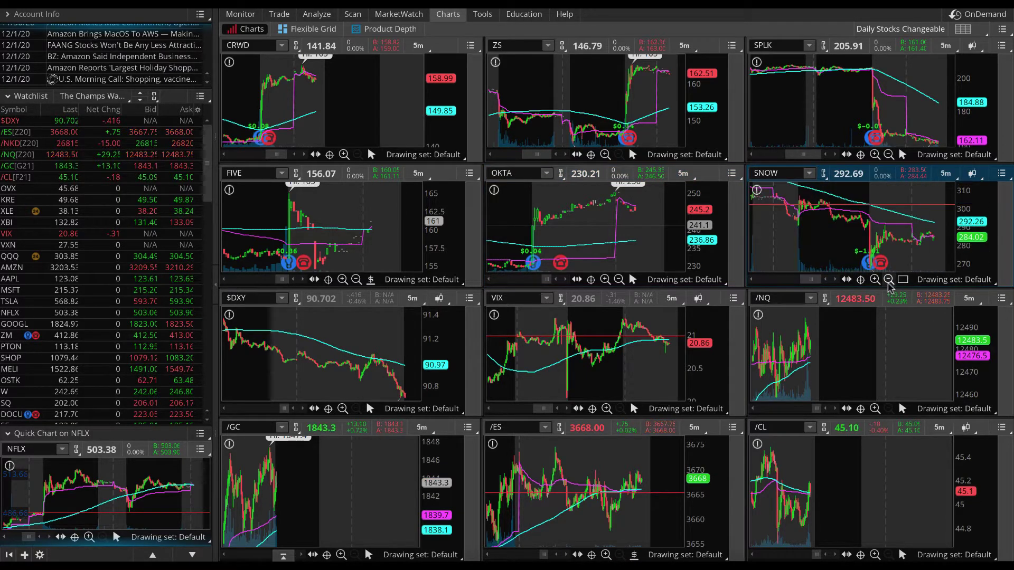
click(888, 281)
drag(874, 250, 997, 236)
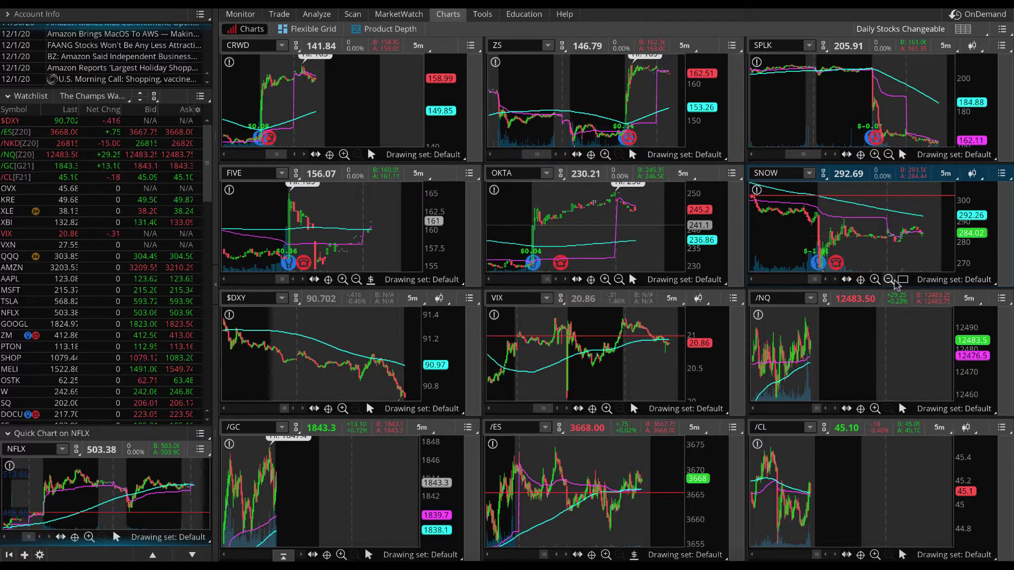
click(889, 280)
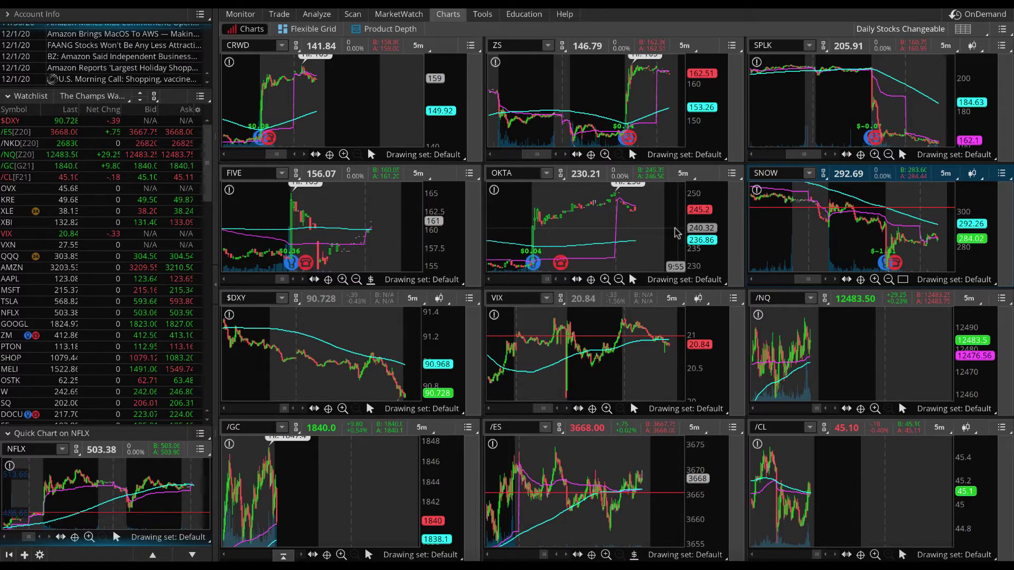
Compare the OKTA and SNOW earnings reactions by zooming out OKTA and shifting both charts through their recent sessions.
click(619, 280)
drag(583, 248, 733, 204)
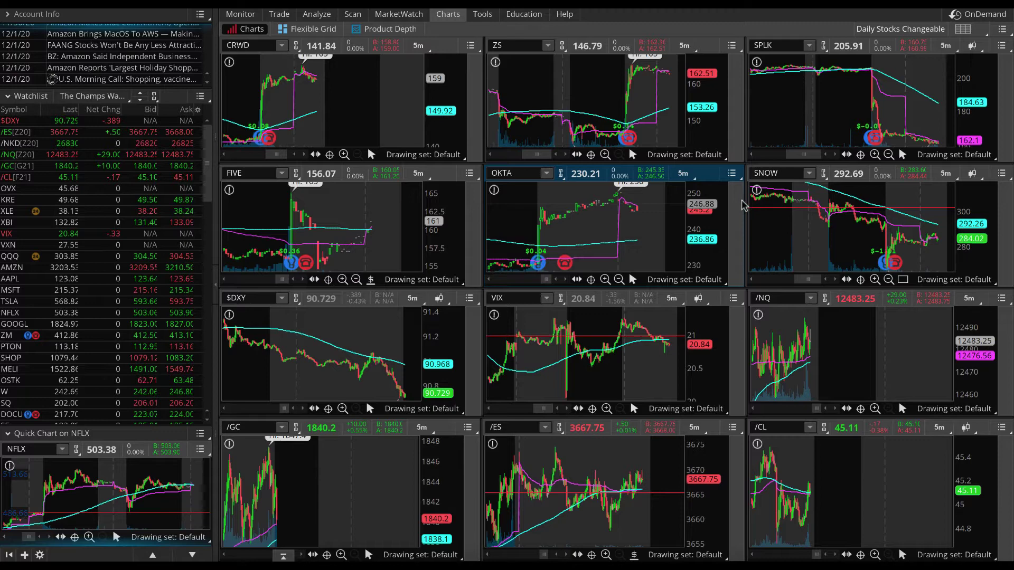
drag(803, 231, 986, 233)
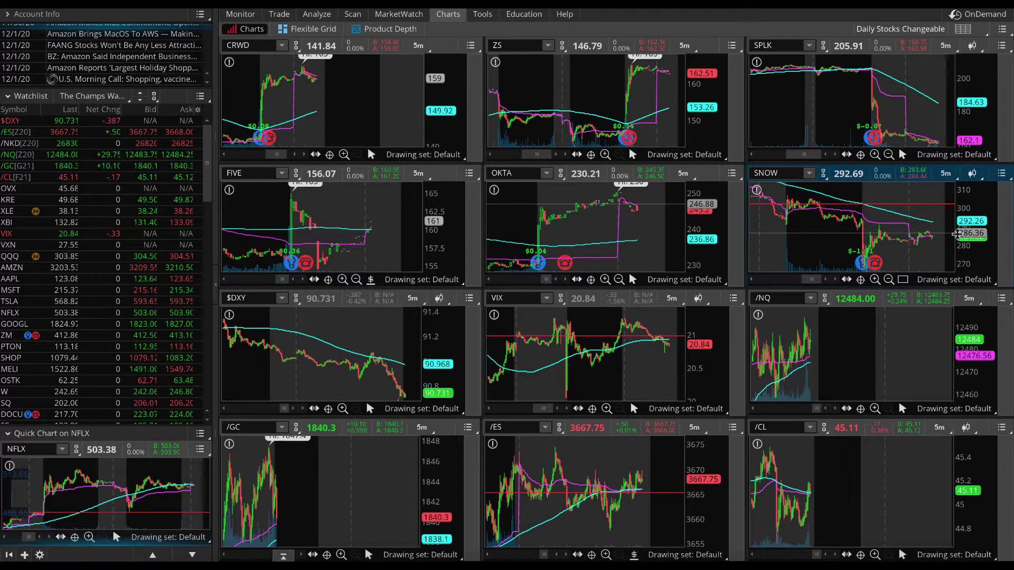
drag(774, 207, 943, 221)
drag(820, 231, 960, 228)
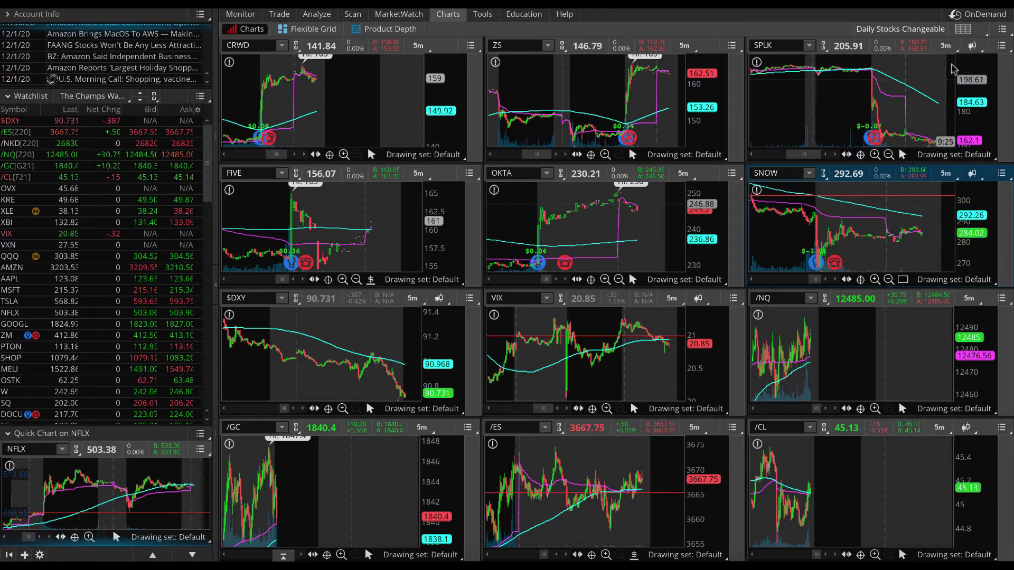
Show SE in the Single Chart grid with the 30 D : 15m time frame.
click(966, 29)
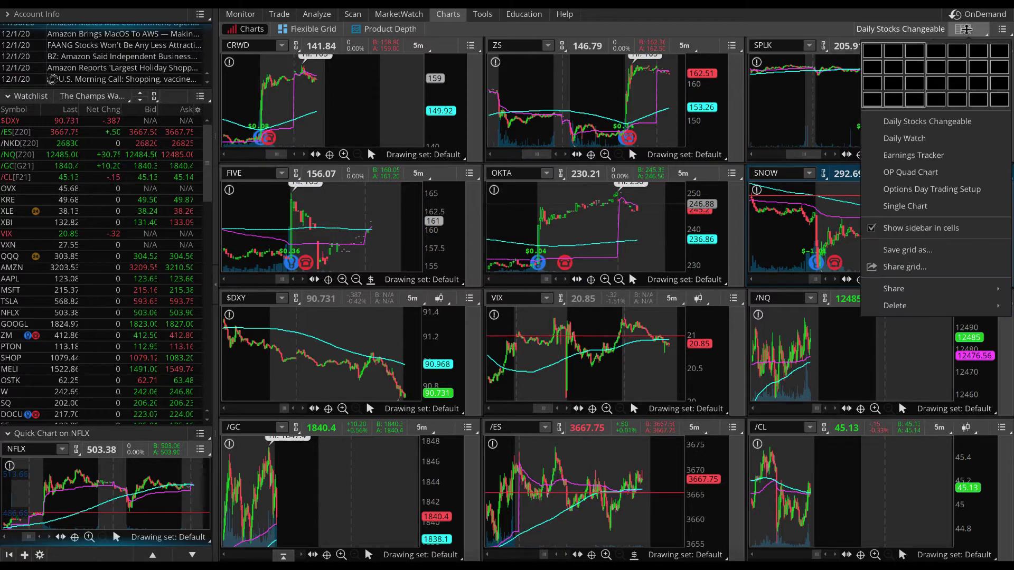
click(907, 205)
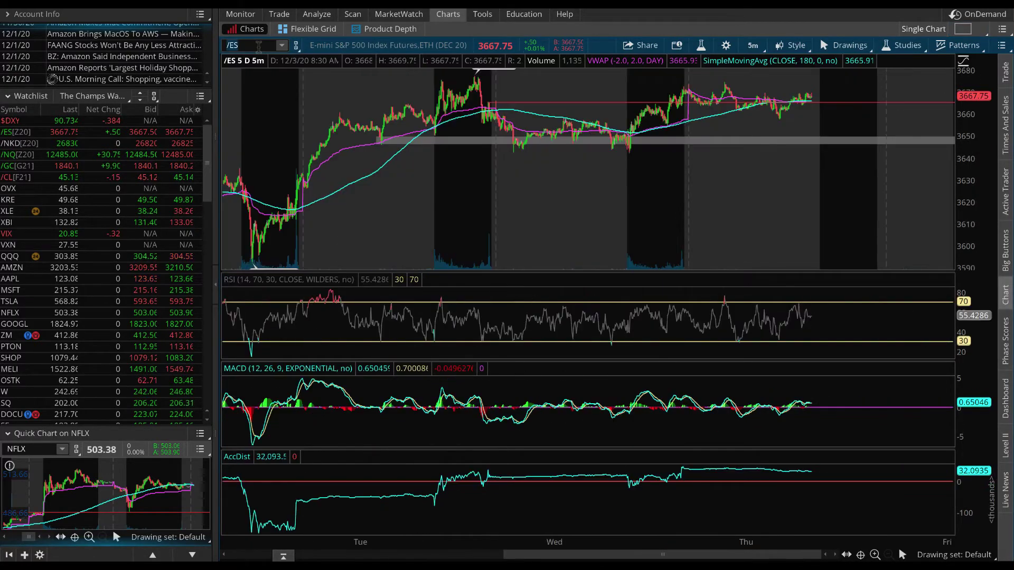
key(Return)
click(750, 45)
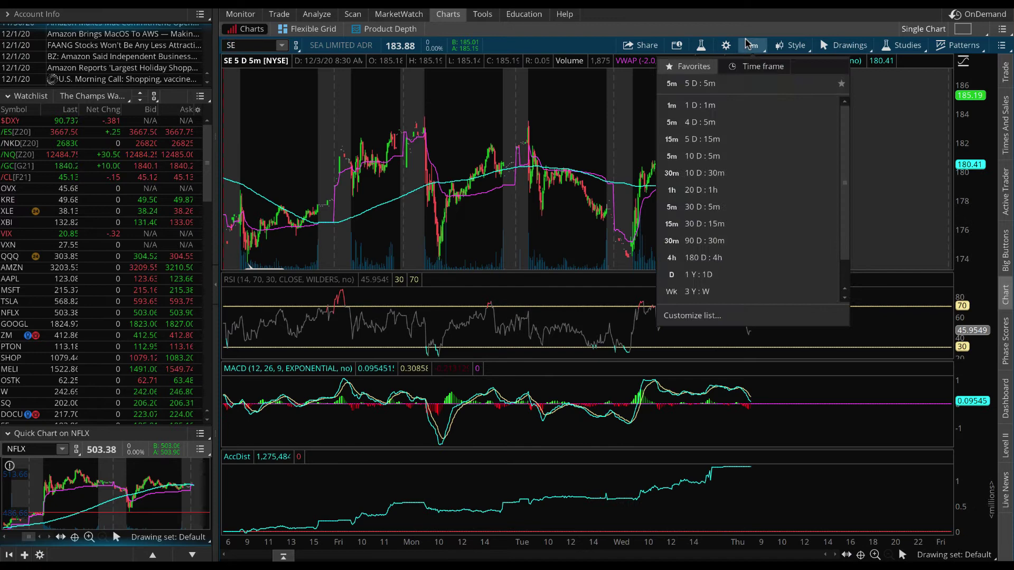
click(725, 226)
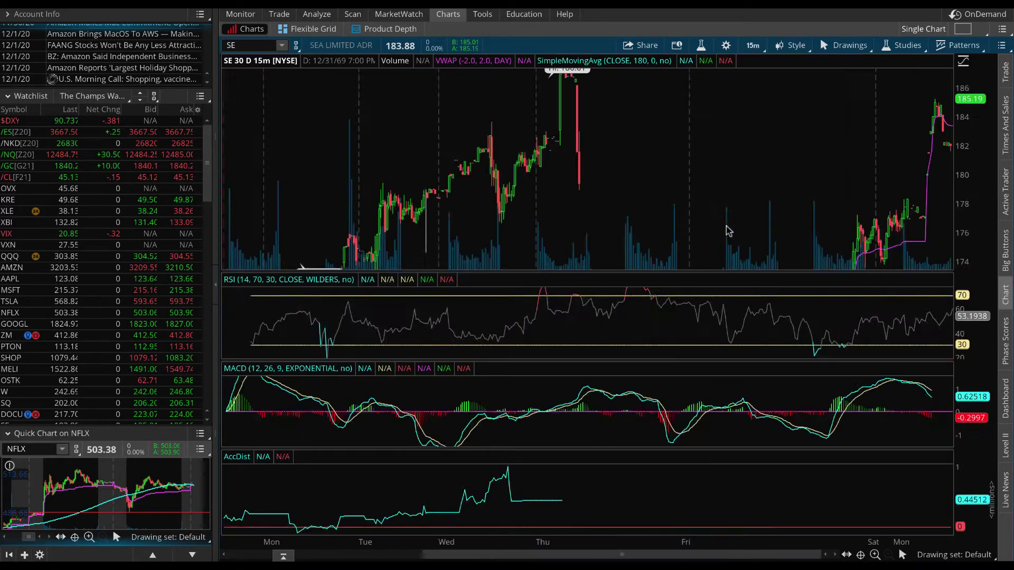
Zoom in on SE's sessions around its earnings, and chart NFLX with the 90 D : 30m time frame.
drag(316, 163, 624, 176)
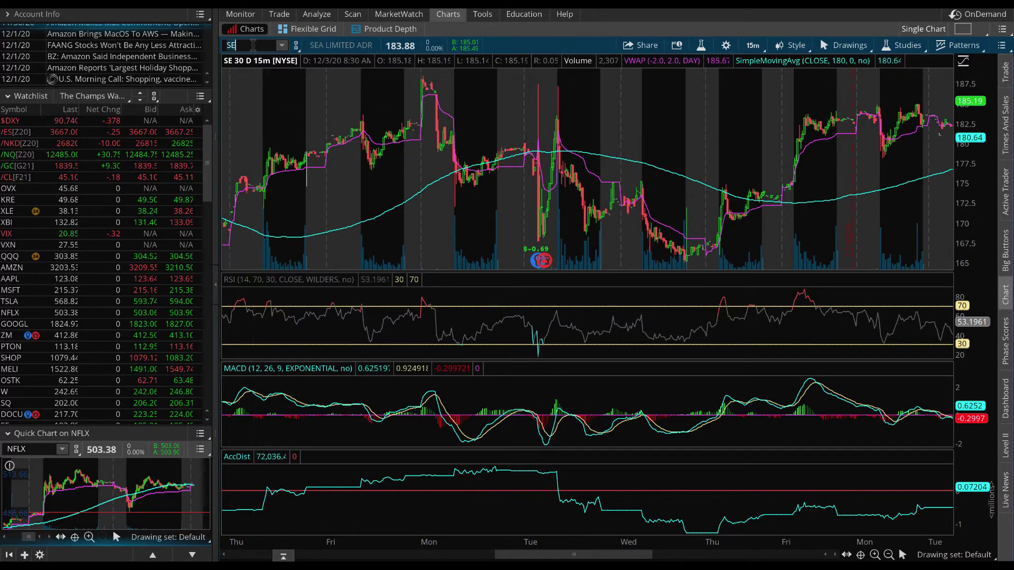
text(NFLX)
key(Return)
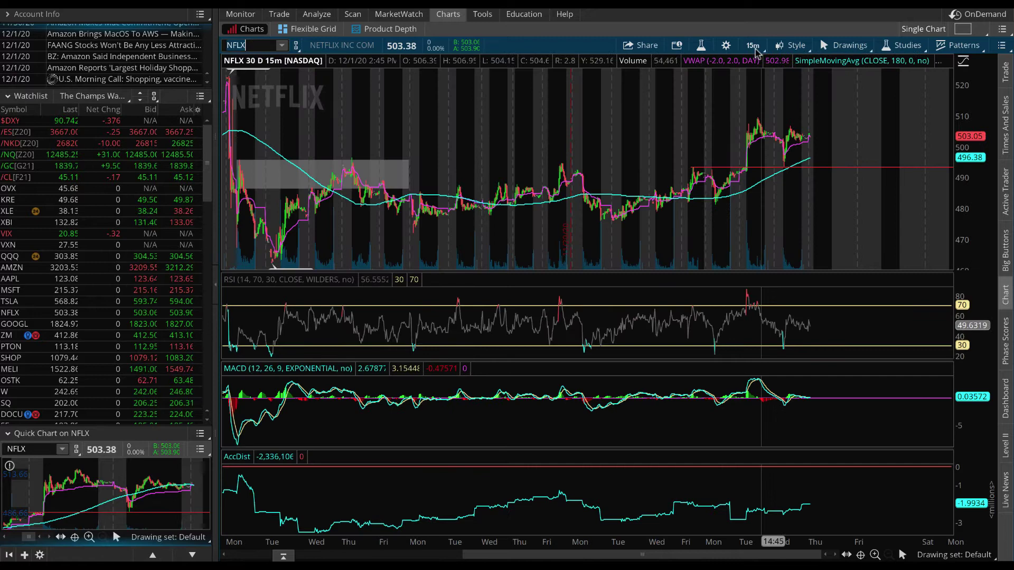
click(755, 46)
click(736, 240)
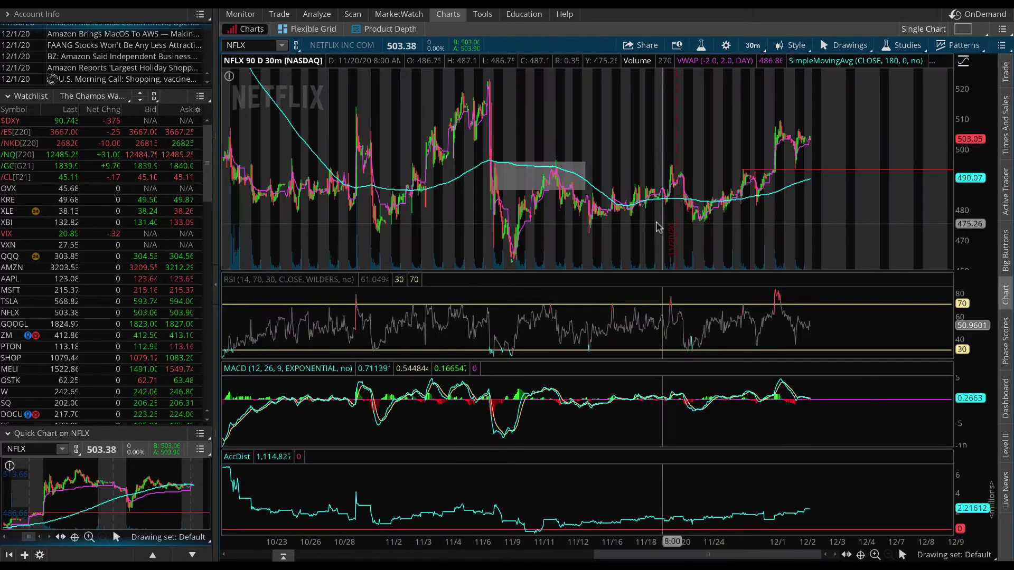
Examine NFLX's October earnings drop up close and widen the chart to include the sessions that followed.
scroll(442, 204, left, 5)
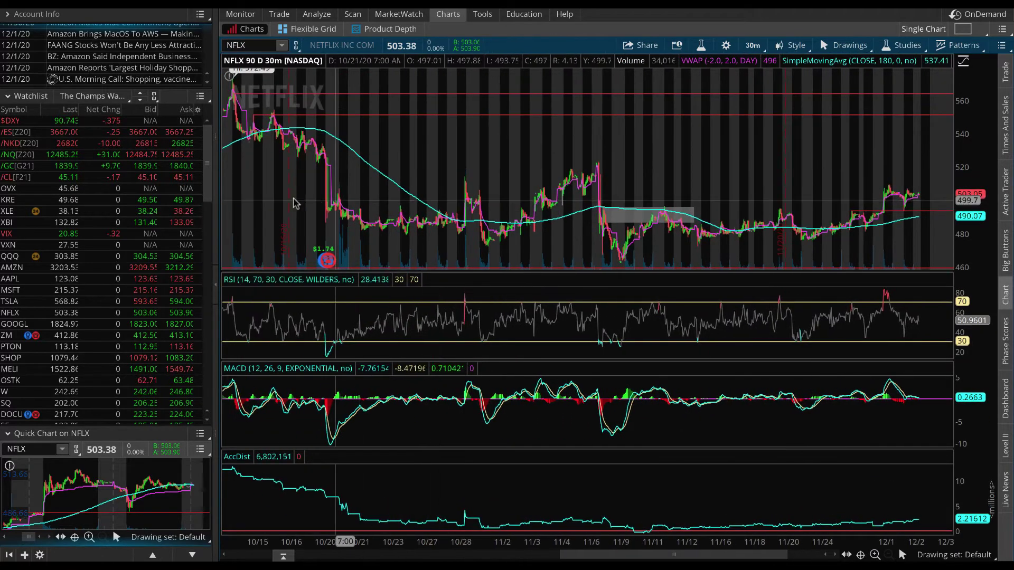
drag(292, 204, 401, 203)
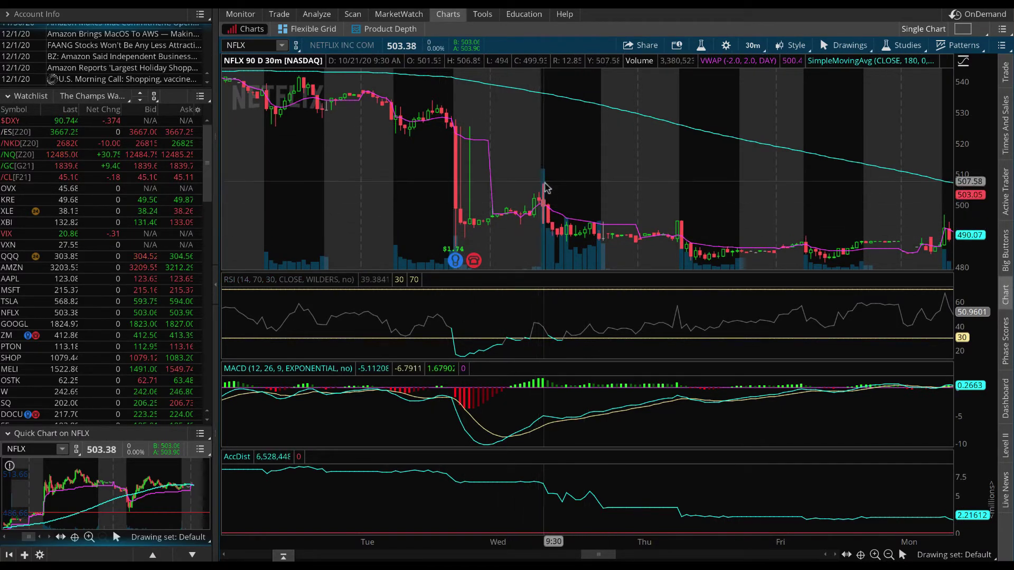
click(890, 555)
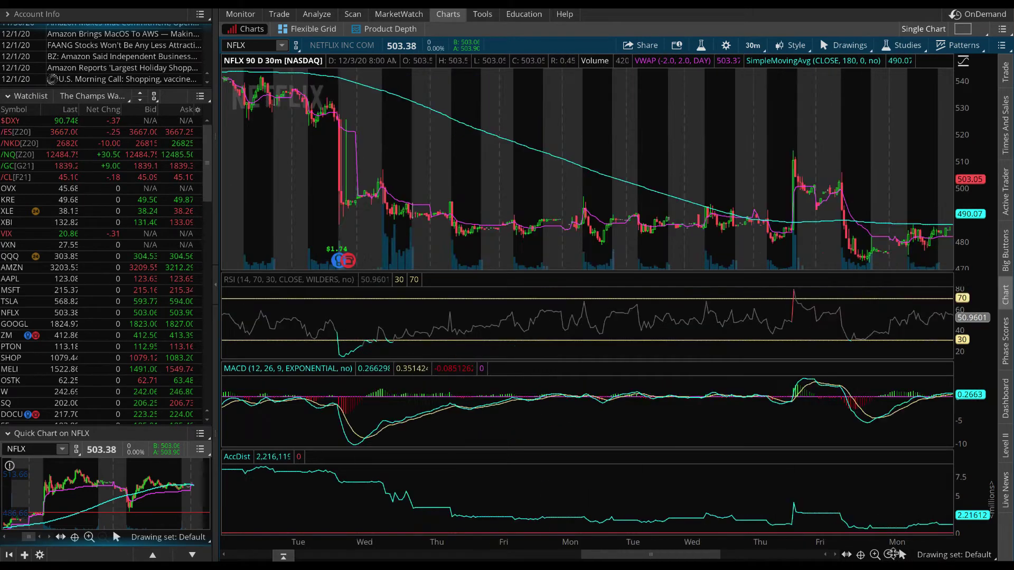
click(890, 555)
Load the Daily Stocks Changeable chart grid and check SNOW's quote and option chain before returning to the charts.
click(964, 28)
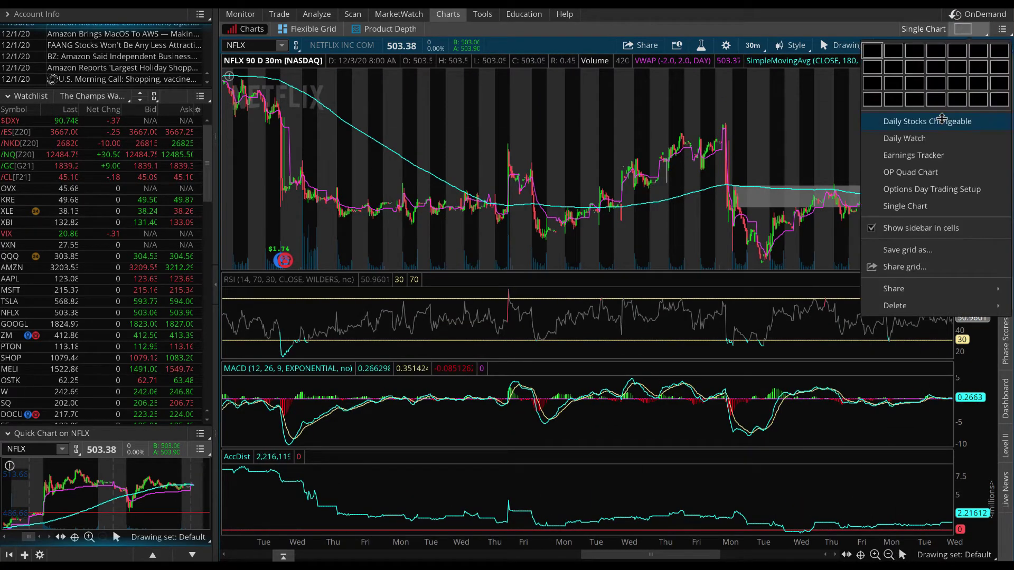
click(943, 122)
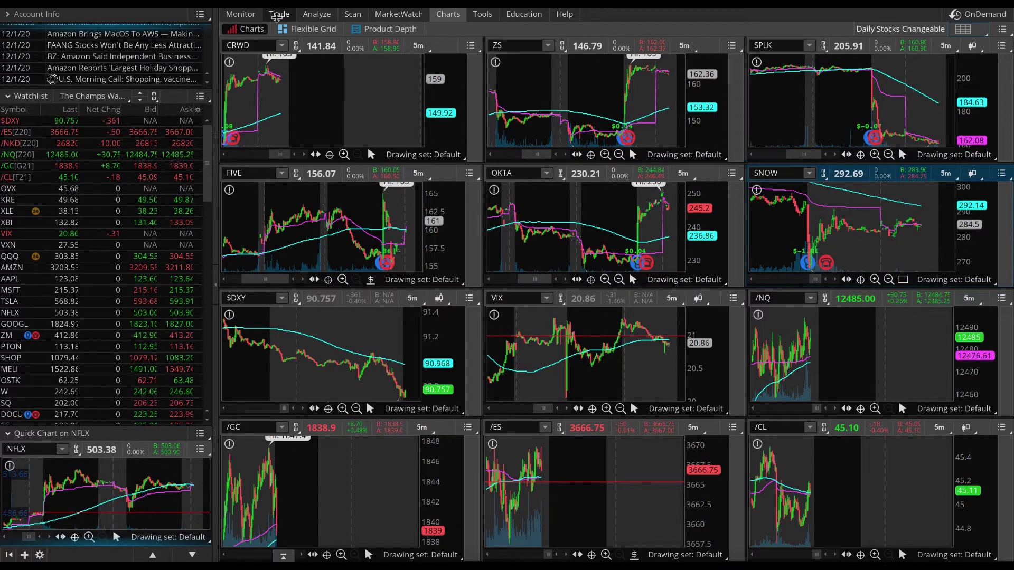
click(279, 14)
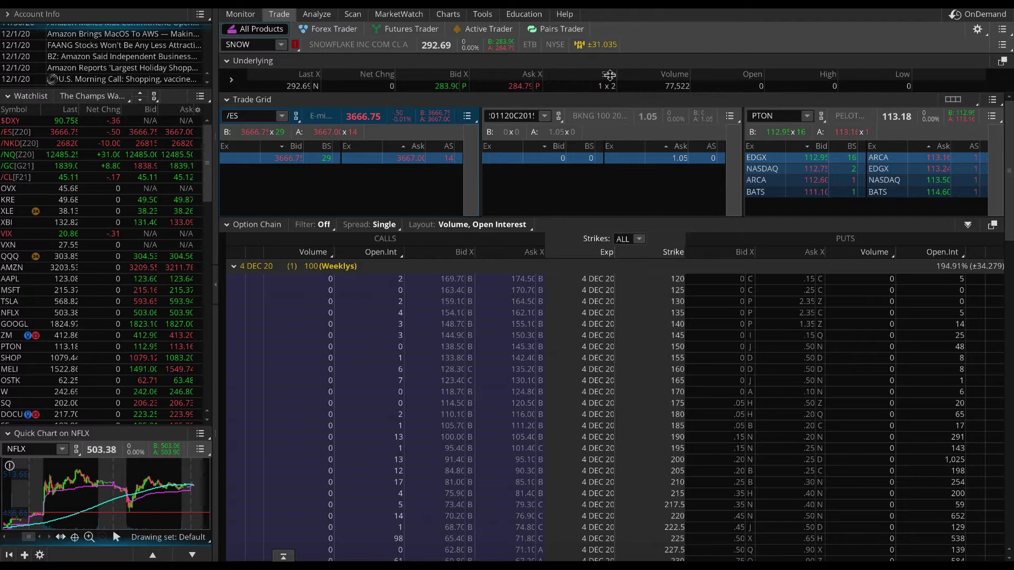
click(448, 15)
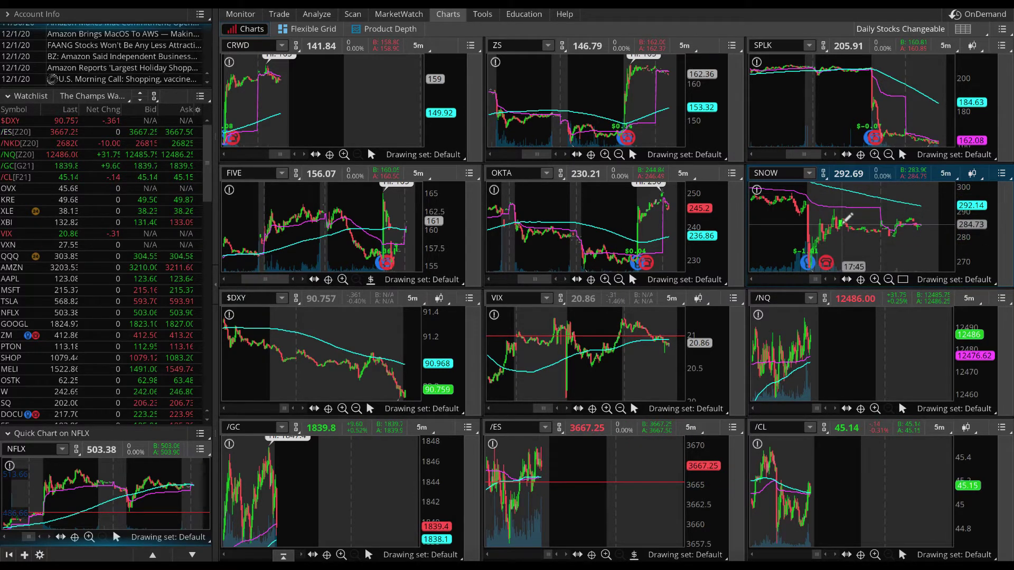
Zoom the OKTA and SPLK charts in on their earnings moves and look up SPLK's quote and option chain.
drag(621, 244, 739, 244)
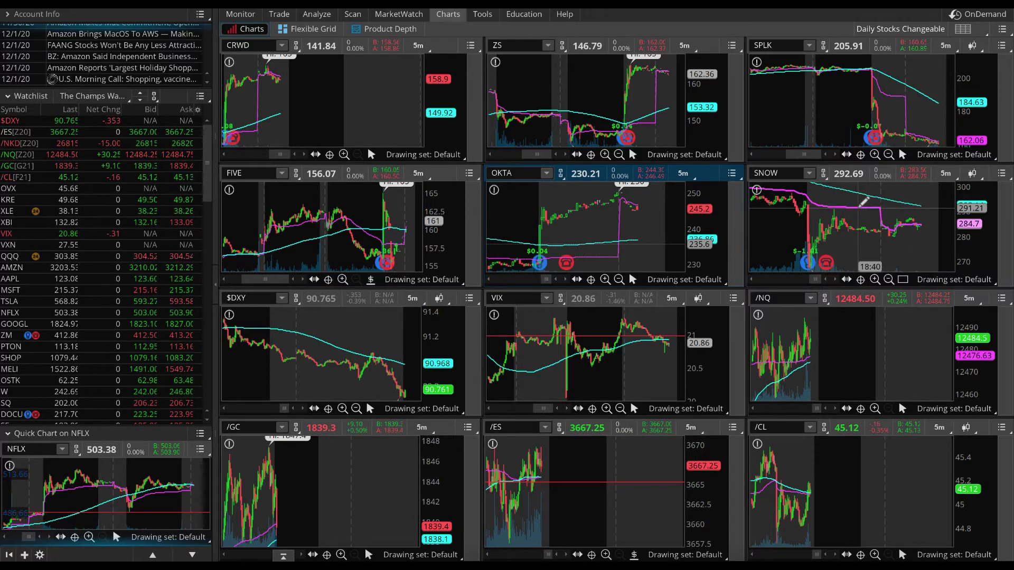
drag(844, 116, 955, 117)
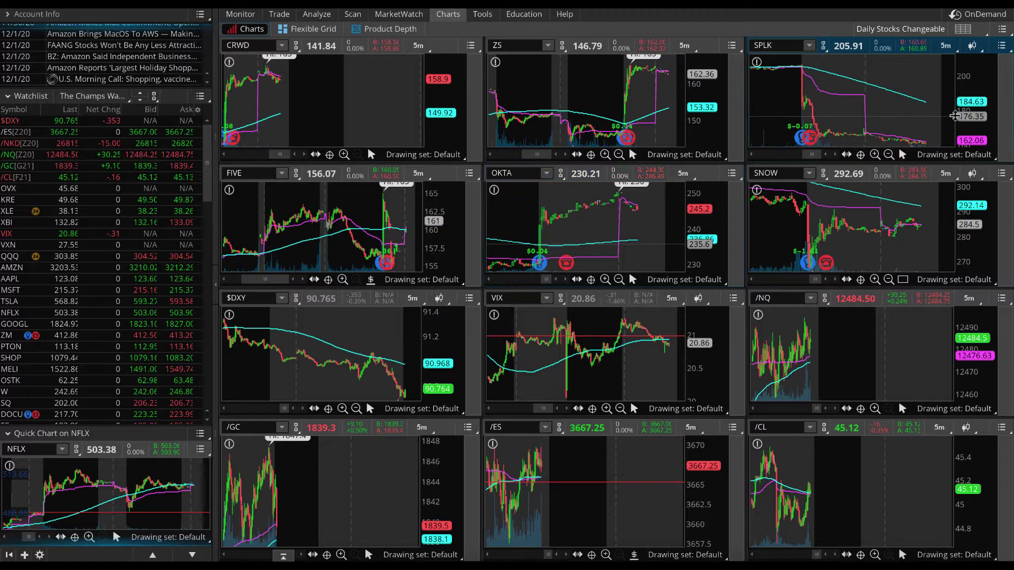
click(279, 14)
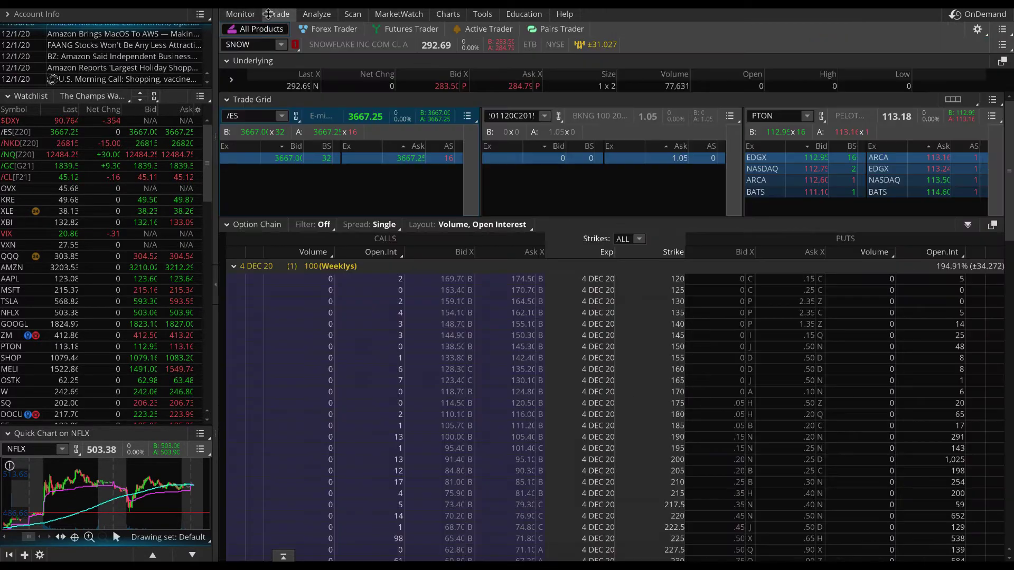
click(259, 41)
text(SPLK)
key(Return)
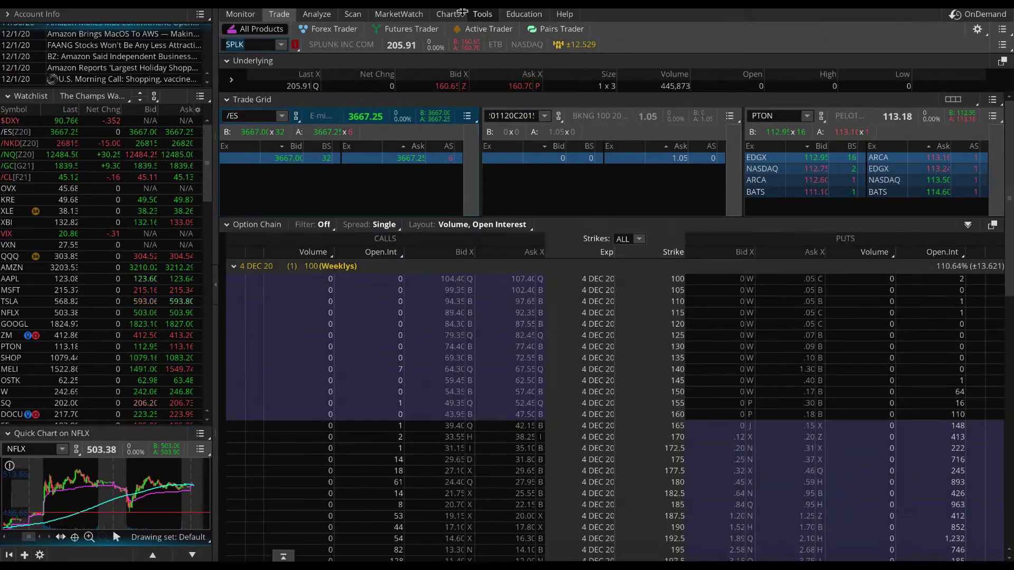
click(448, 14)
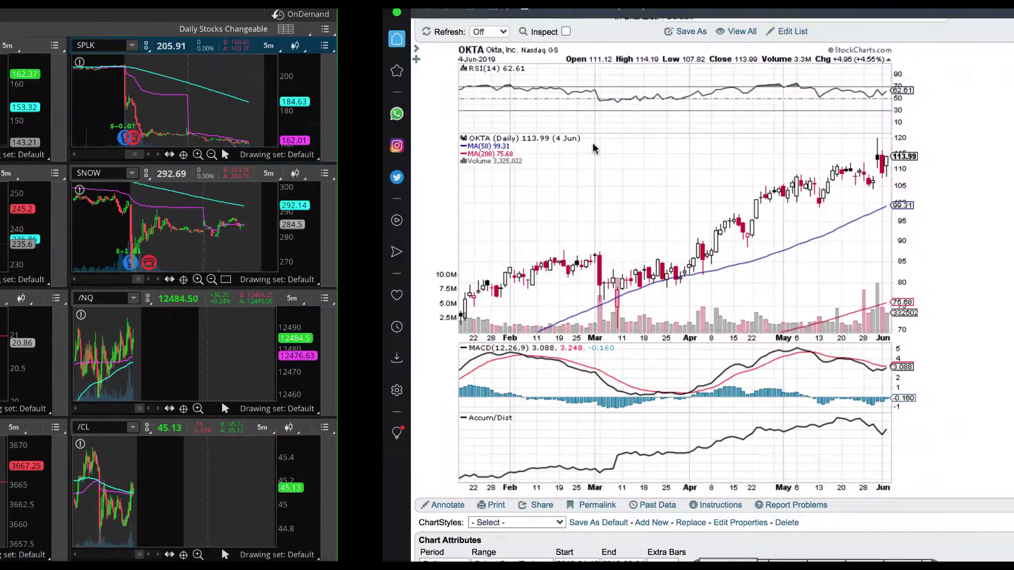
Switch to StockCharts and replace OKTA with the current daily chart of SPLK.
scroll(273, 160, up, 1)
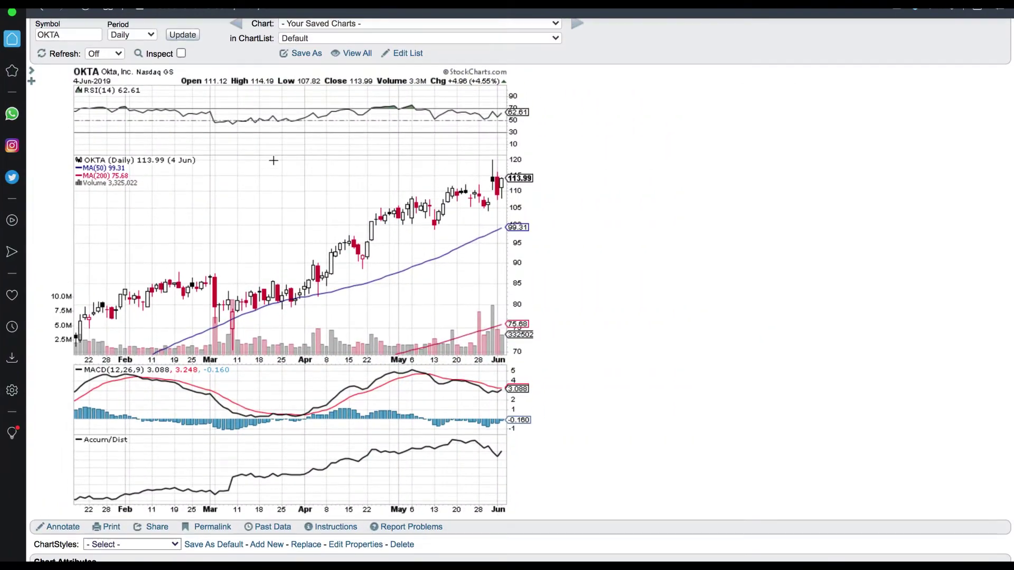
double_click(75, 33)
text(splk)
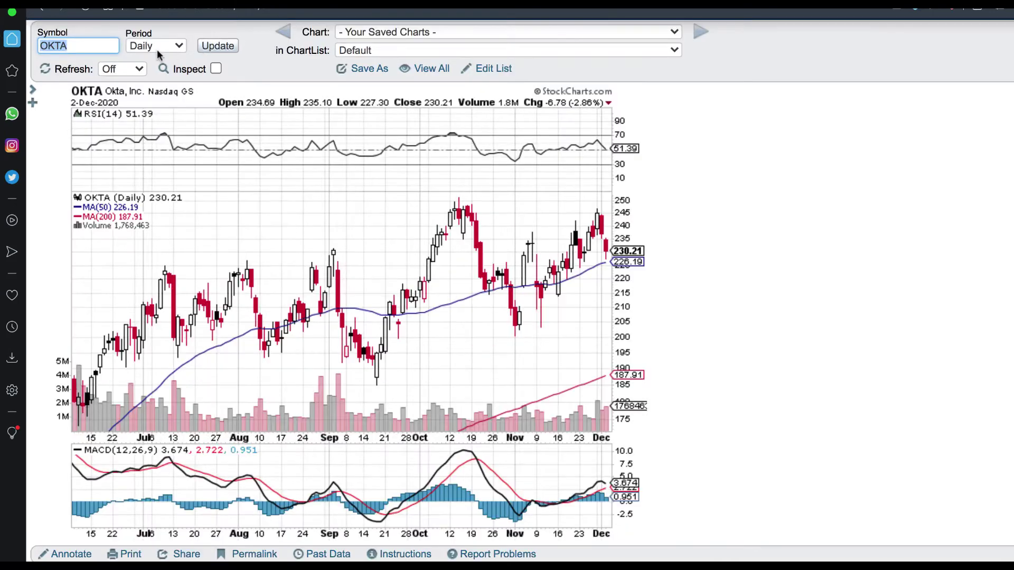
text(splk)
key(Return)
scroll(365, 203, down, 2)
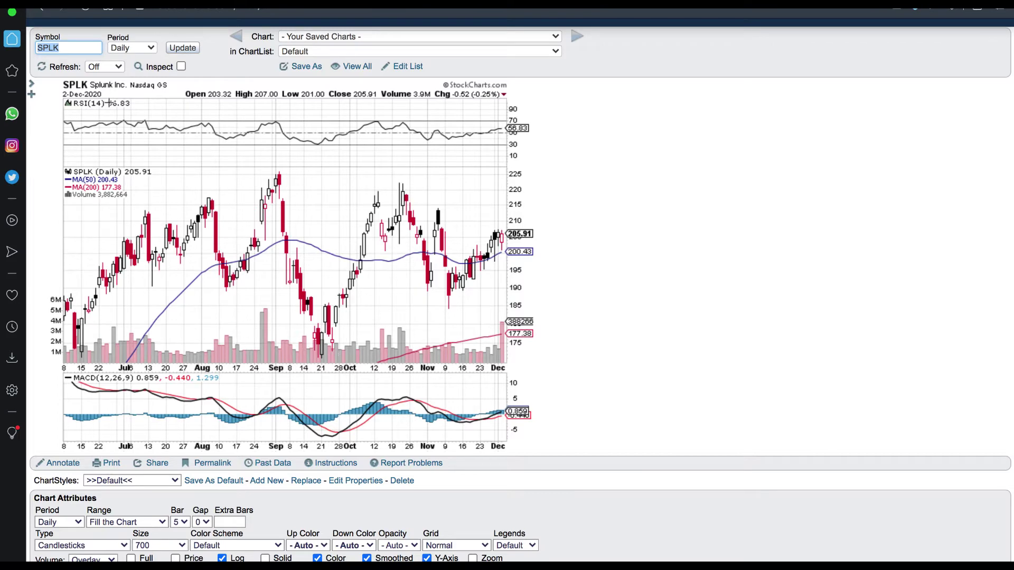
Set the SPLK chart's range to 1 Year and update the chart.
scroll(162, 439, down, 2)
click(150, 461)
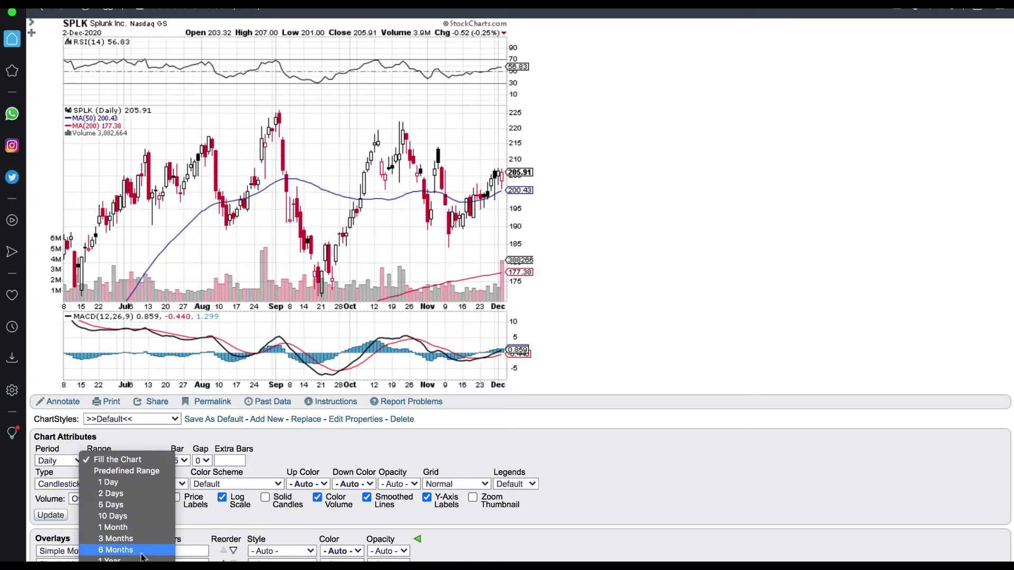
click(141, 560)
click(59, 520)
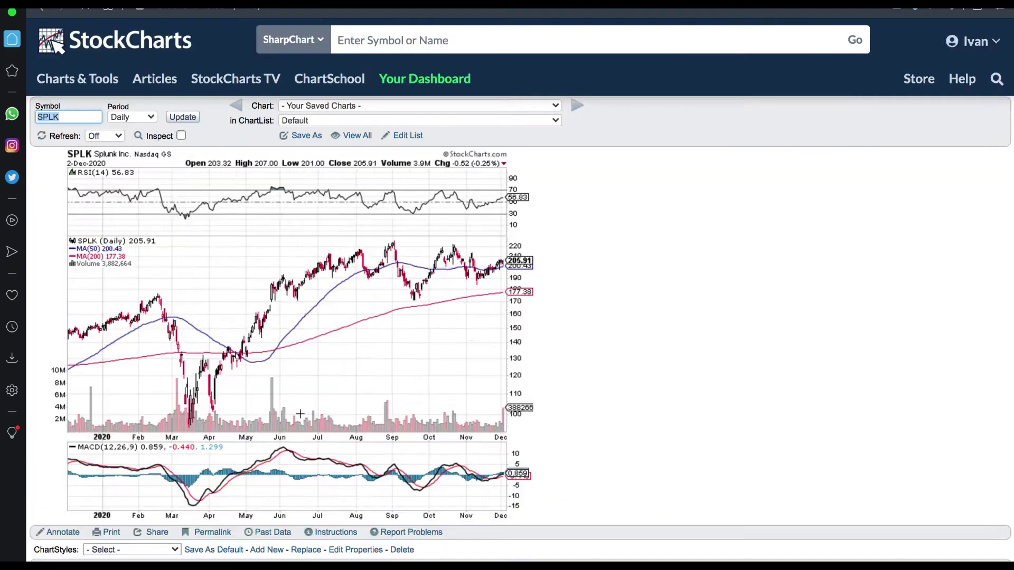
Examine SPLK's one-year price action relative to its 50-day and 200-day moving averages.
scroll(437, 248, down, 1)
scroll(436, 247, up, 3)
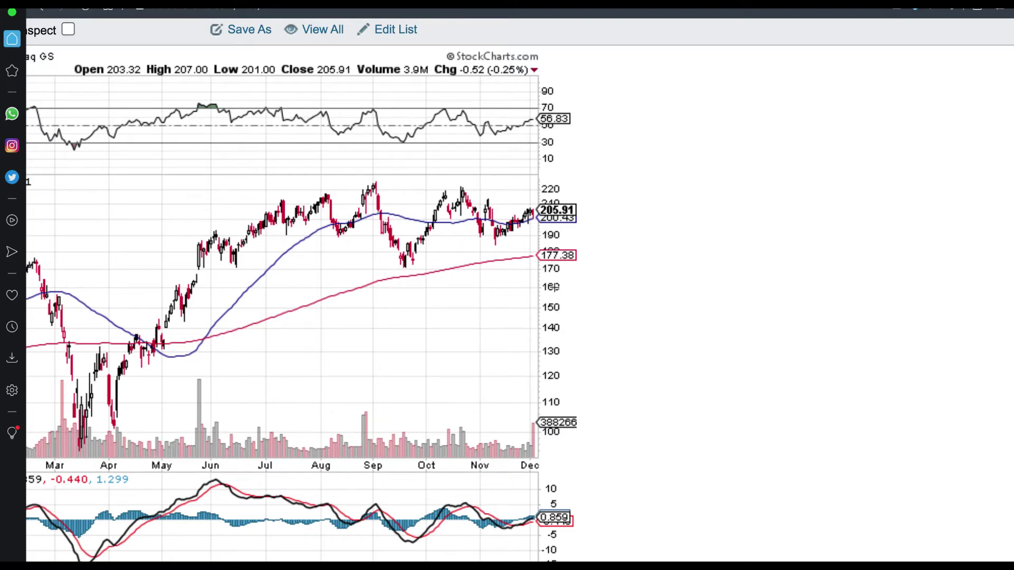
scroll(554, 288, left, 2)
scroll(554, 288, down, 1)
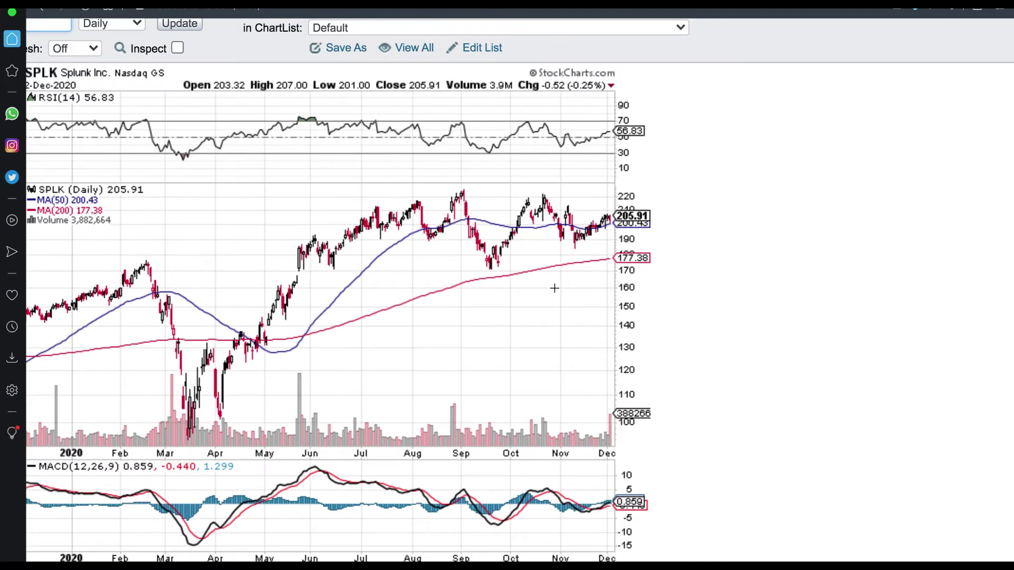
scroll(555, 288, down, 2)
scroll(554, 288, down, 2)
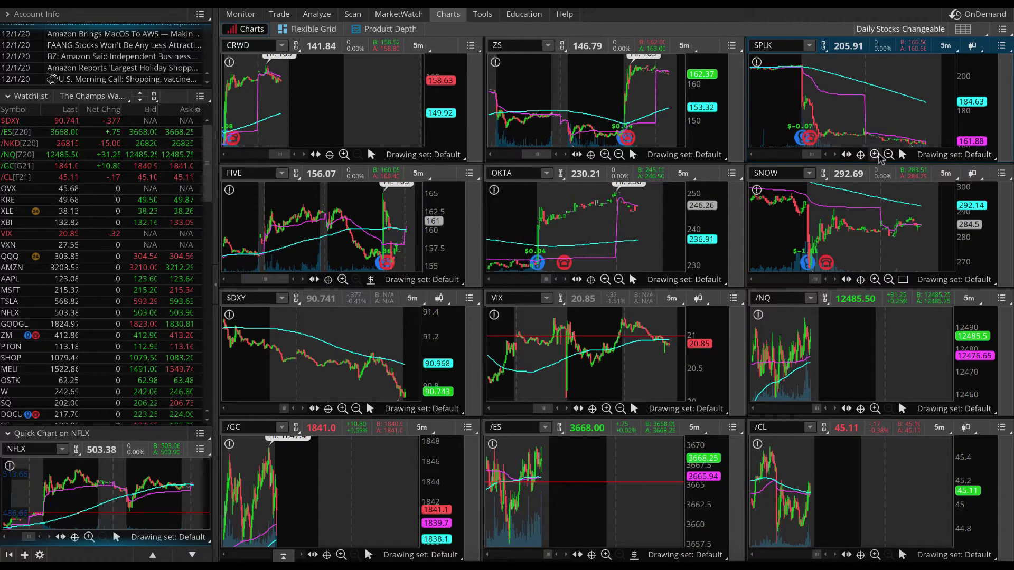
Back in thinkorswim, compare SPLK's sessions before and after earnings by zooming its 5m chart out and in.
click(890, 155)
drag(859, 97, 973, 102)
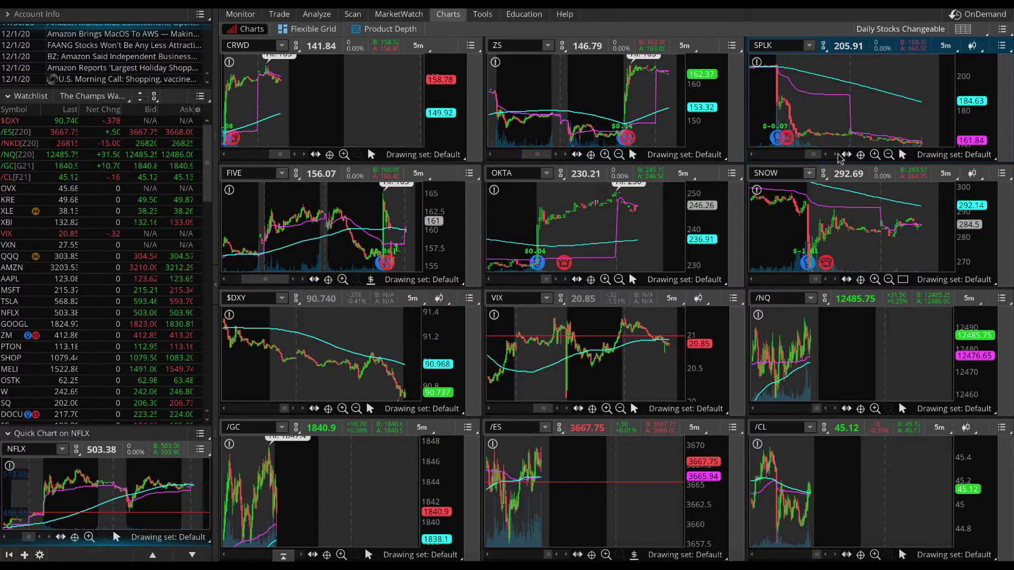
click(889, 155)
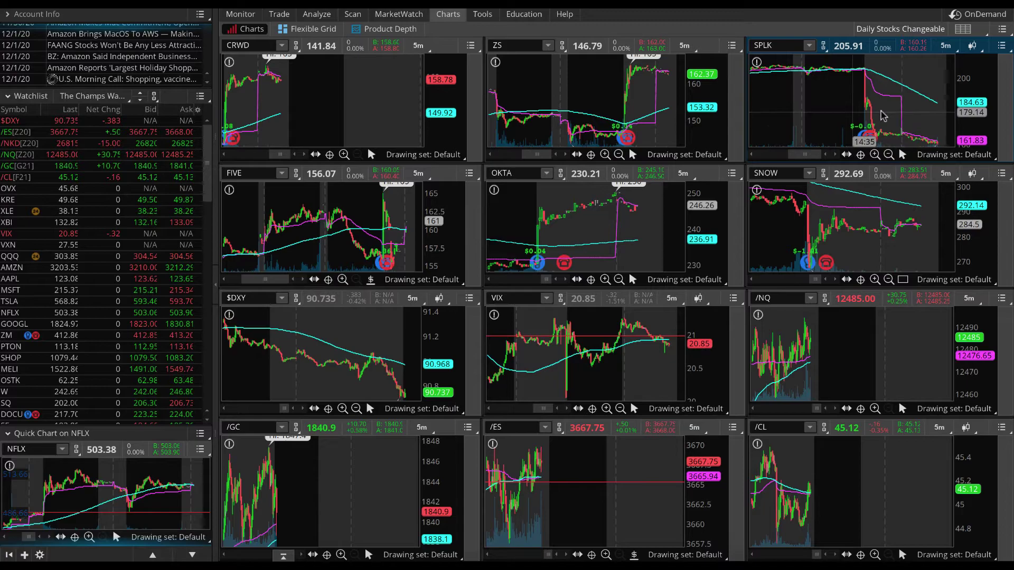
drag(849, 113, 954, 115)
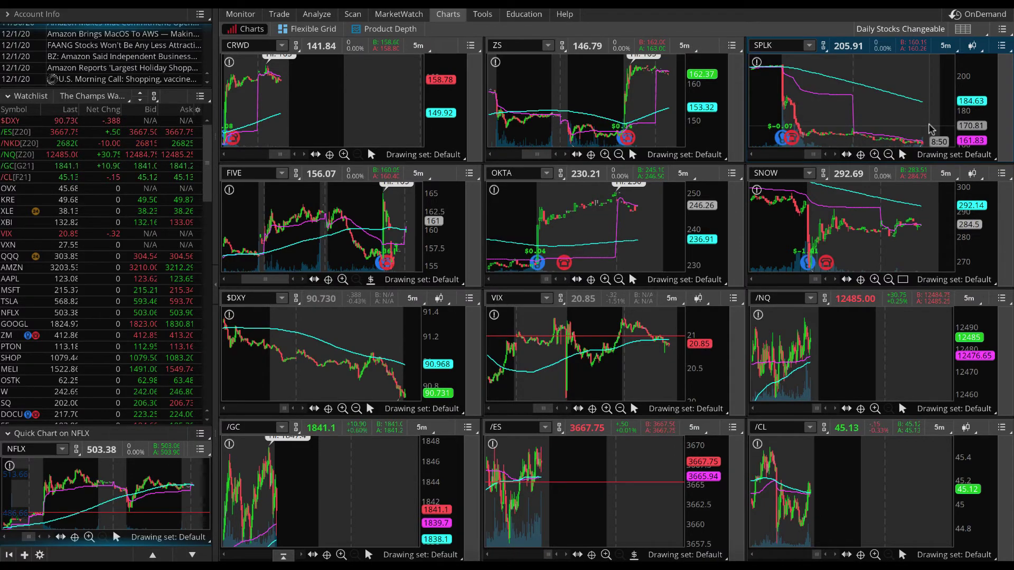
Switch to StockCharts, chart INTC over the same one-year daily range, and inspect its price gaps.
key(ctrl+Right)
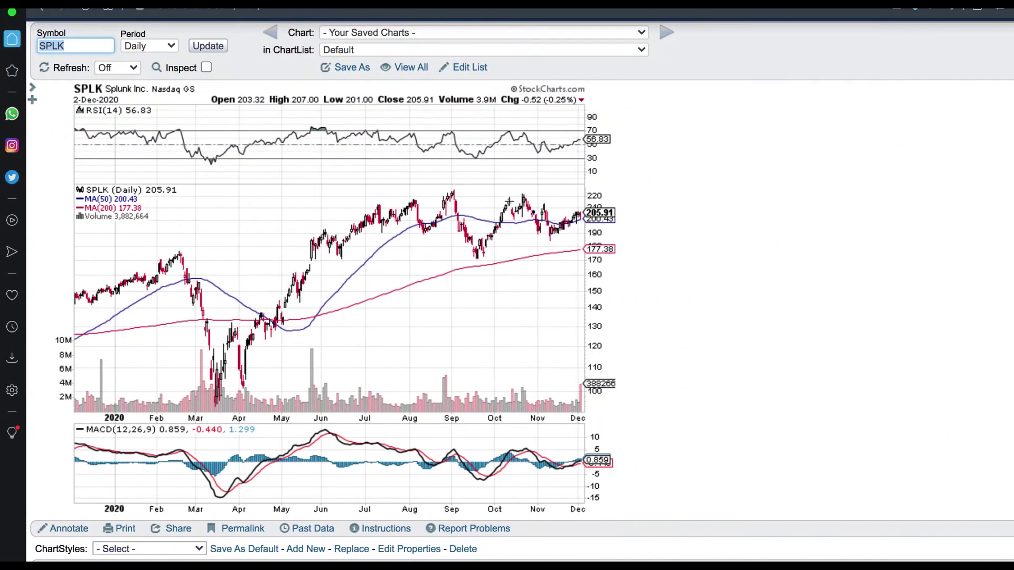
text(intc)
key(Return)
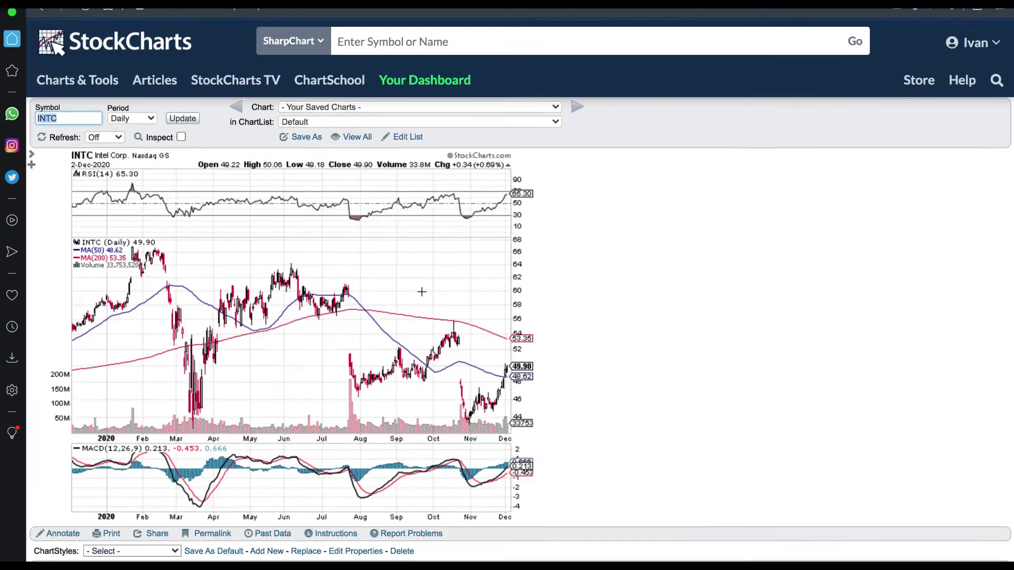
scroll(422, 292, down, 2)
scroll(348, 240, up, 3)
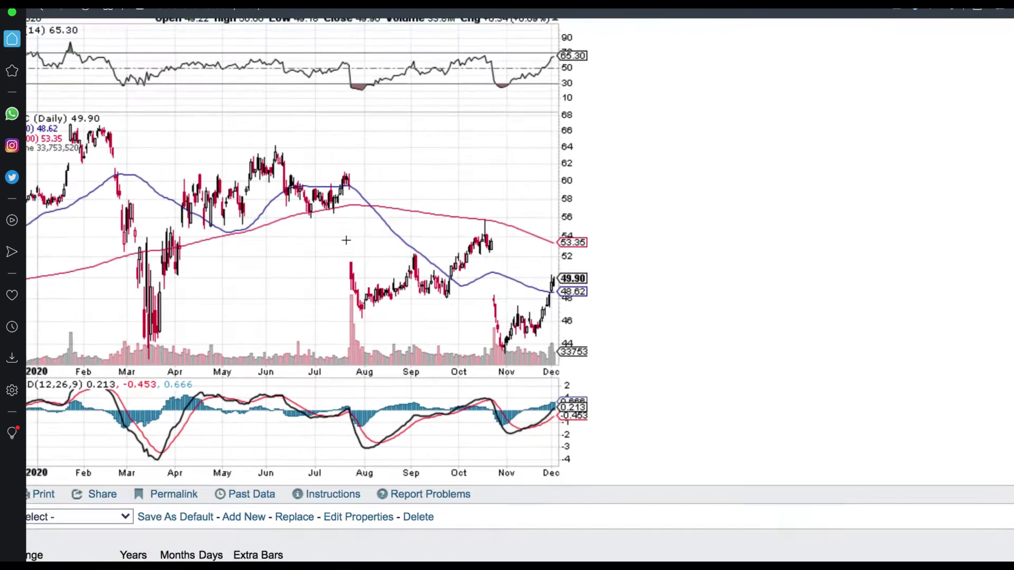
scroll(348, 241, left, 2)
scroll(347, 241, up, 1)
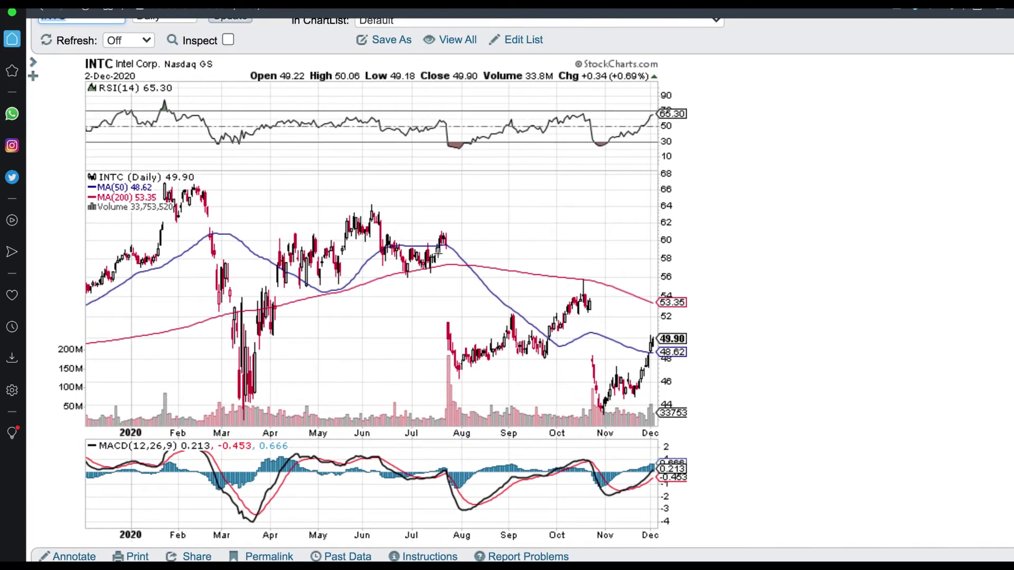
Compare SPLK's earnings drop in thinkorswim with INTC's gap-downs and subsequent price action on the StockCharts chart.
key(ctrl+Left)
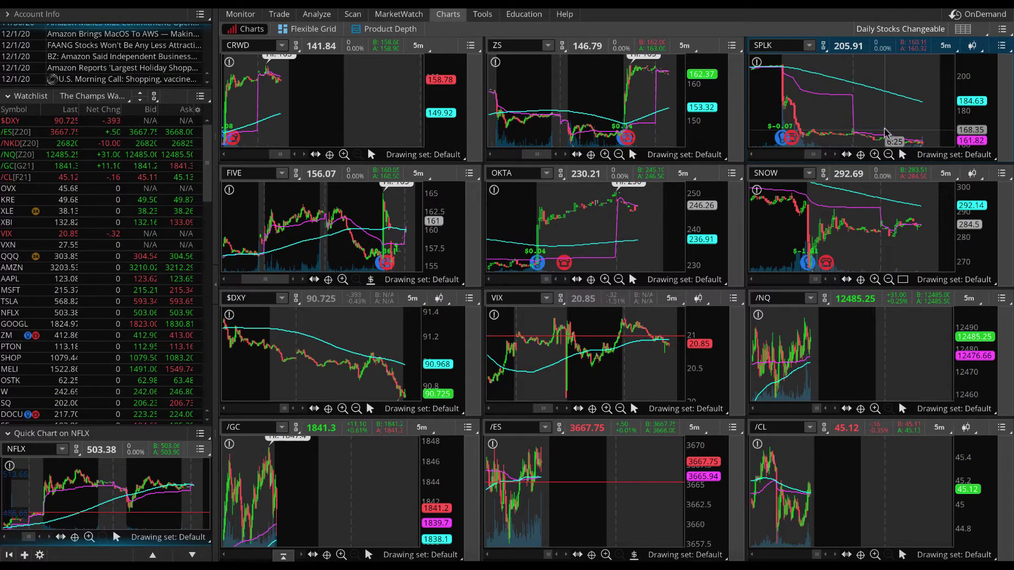
key(ctrl+Right)
scroll(247, 164, up, 1)
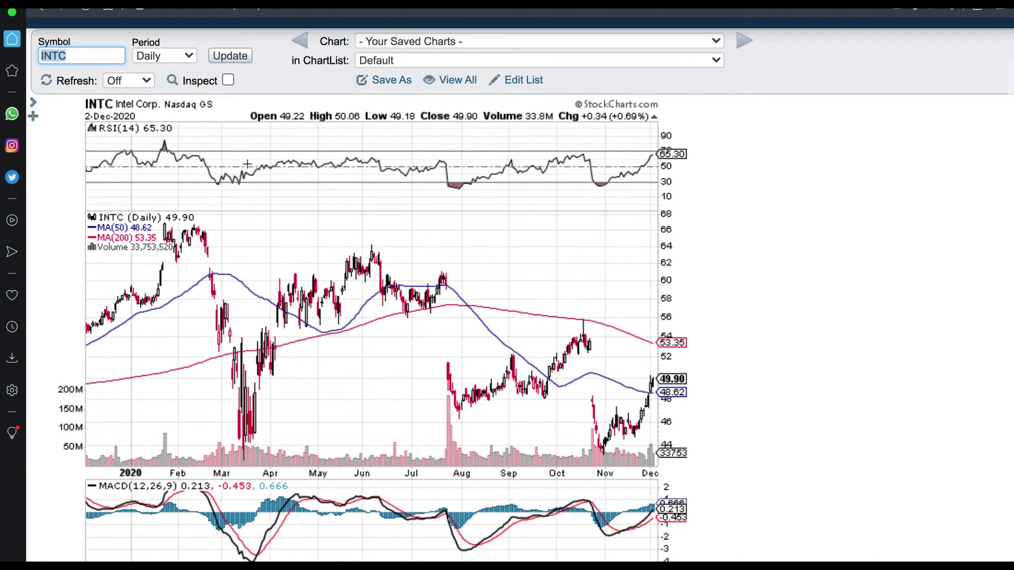
scroll(247, 164, down, 1)
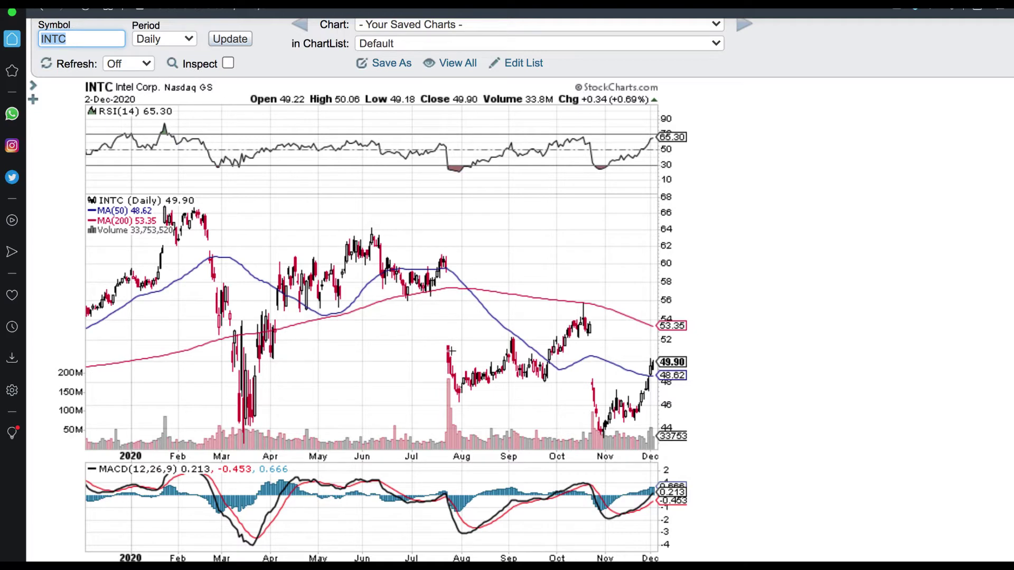
scroll(452, 352, up, 1)
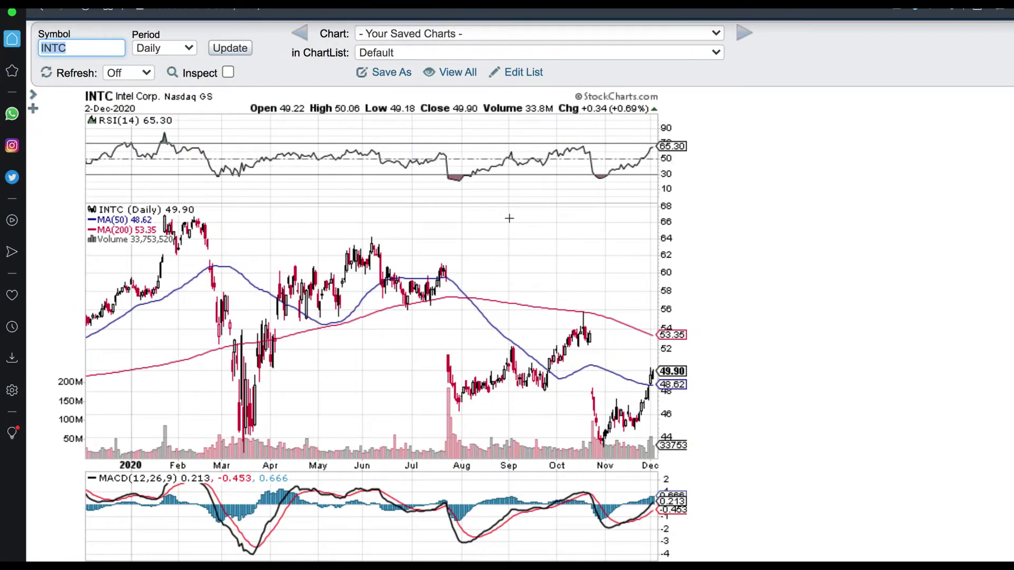
scroll(473, 339, down, 1)
scroll(473, 339, up, 1)
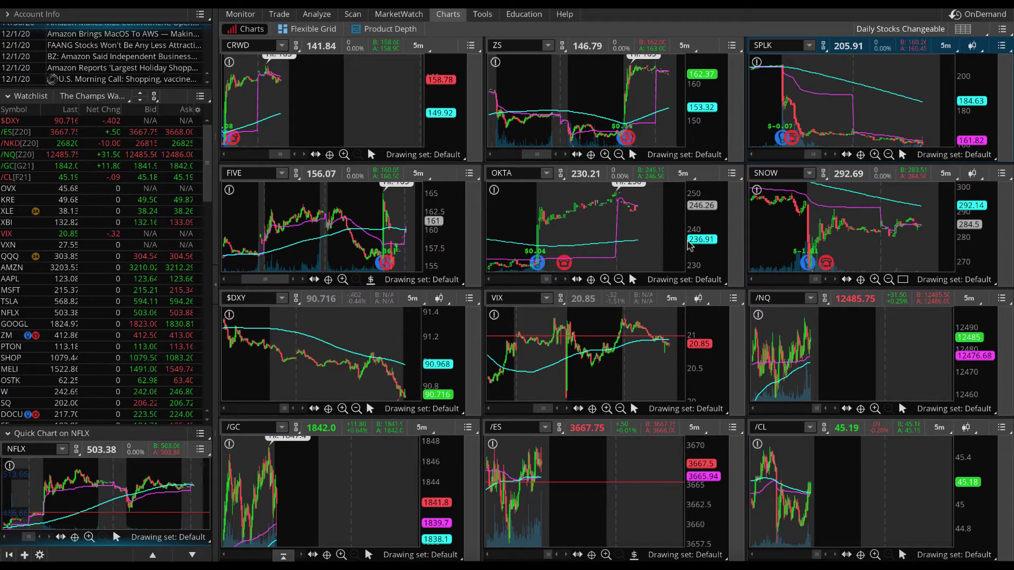
Examine the post-earnings moves on the ZS and CRWD 5m charts by zooming in on the latest sessions.
click(620, 154)
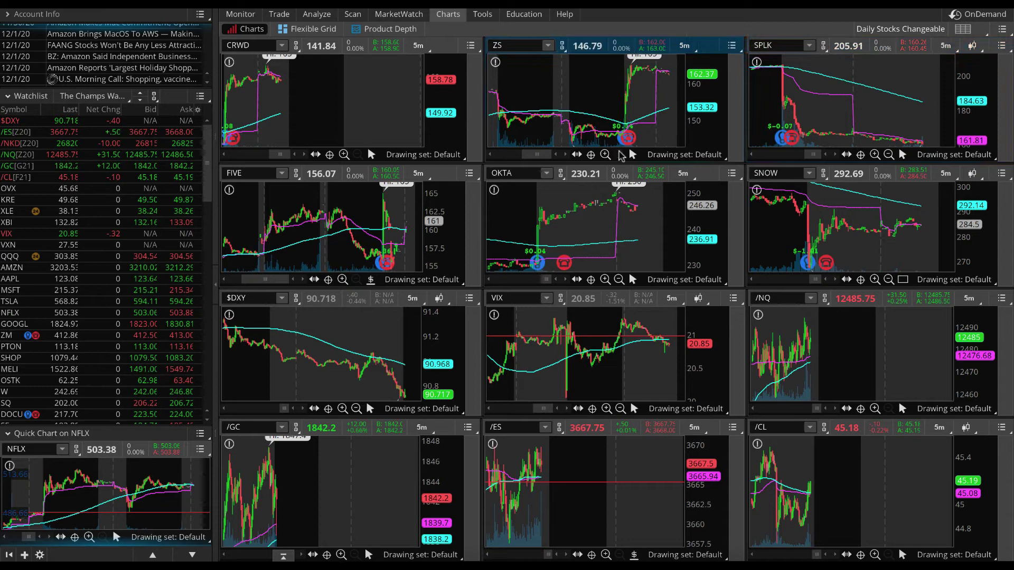
drag(588, 105, 736, 104)
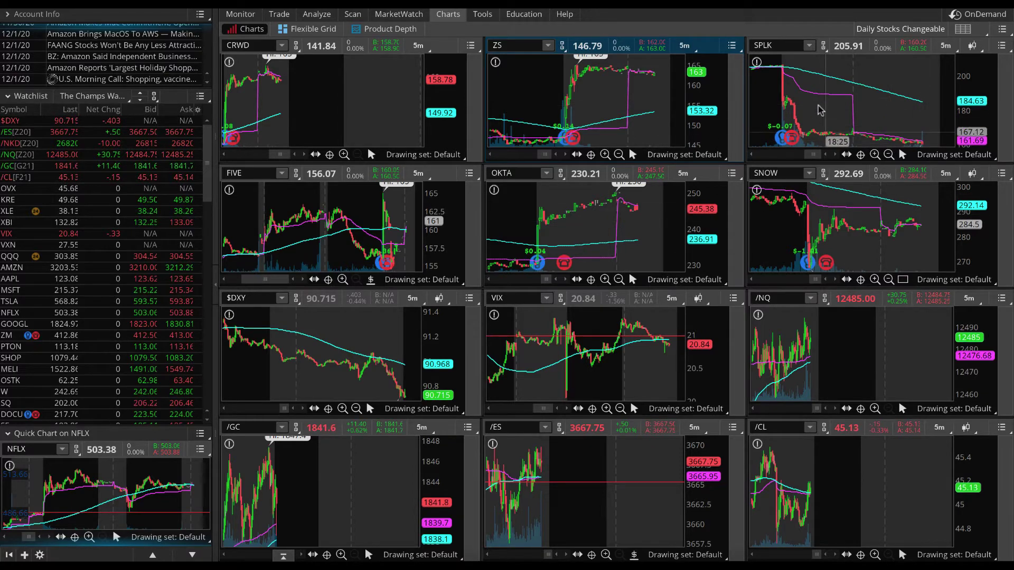
scroll(321, 101, up, 3)
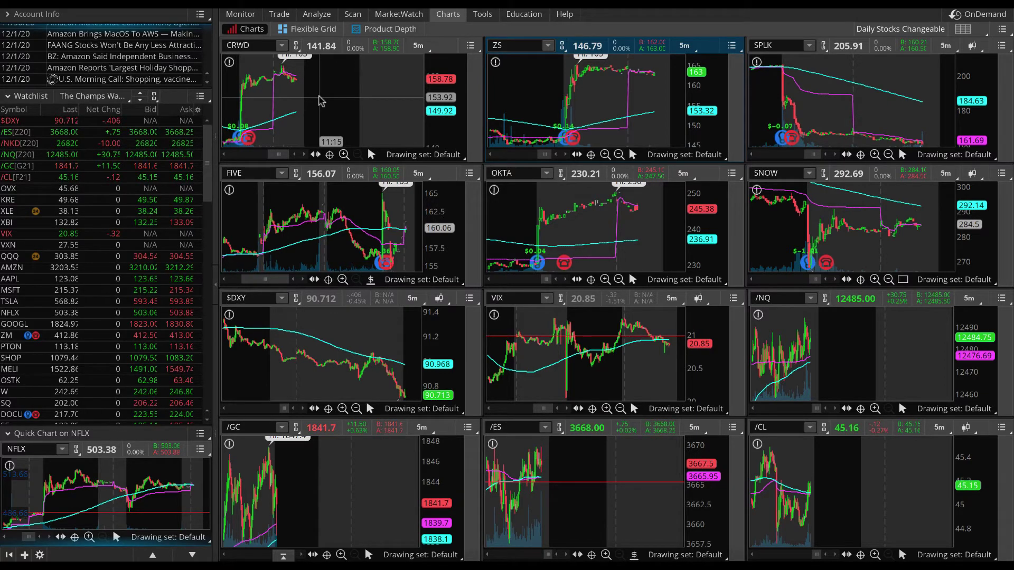
scroll(322, 103, up, 1)
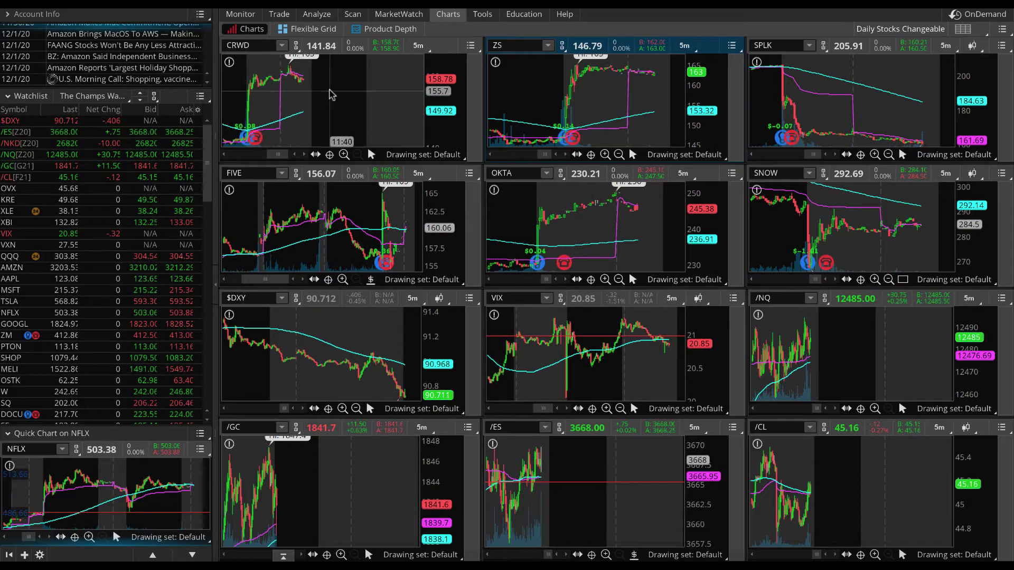
Bring up the quote and option chain for CRWD.
click(278, 15)
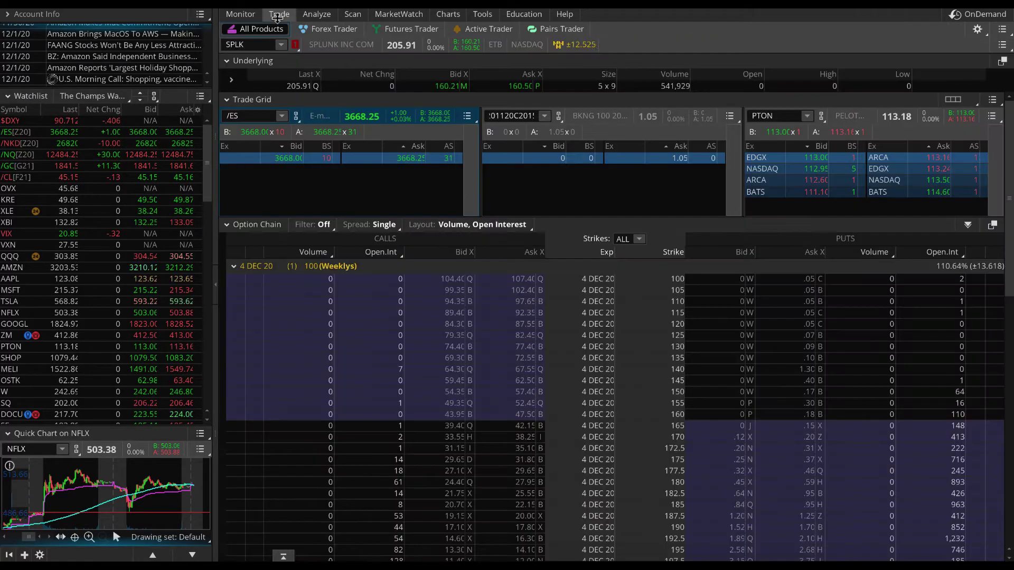
click(257, 45)
text(CRWD)
key(Return)
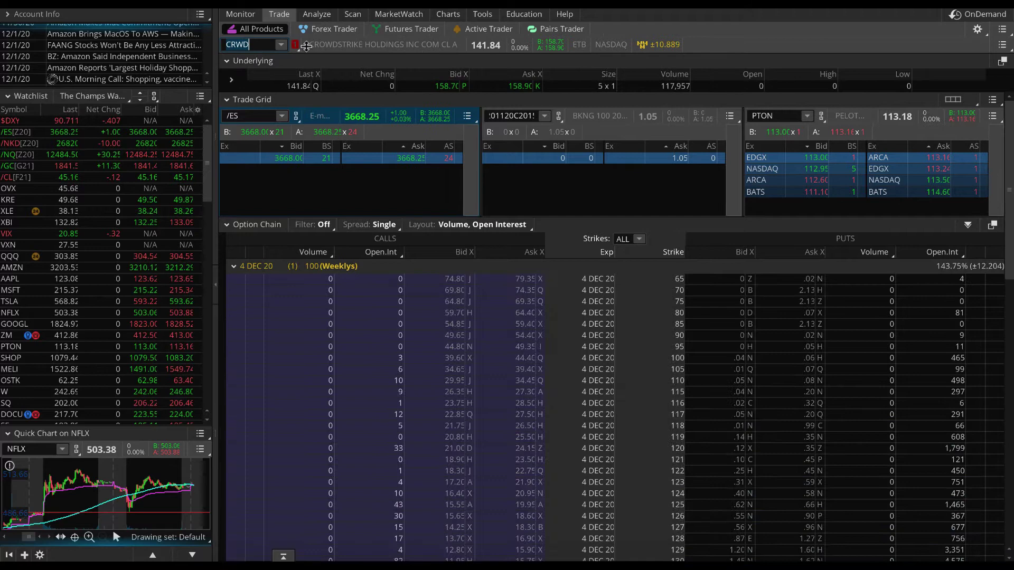
Return to the chart grid and examine CRWD's 5m price action since its earnings release.
mouse_move(446, 16)
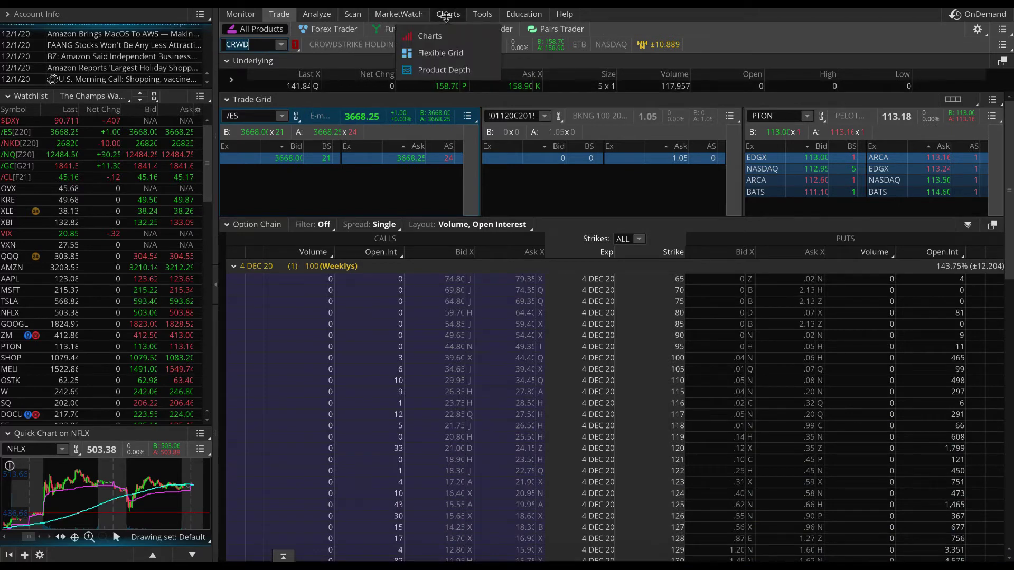
click(446, 18)
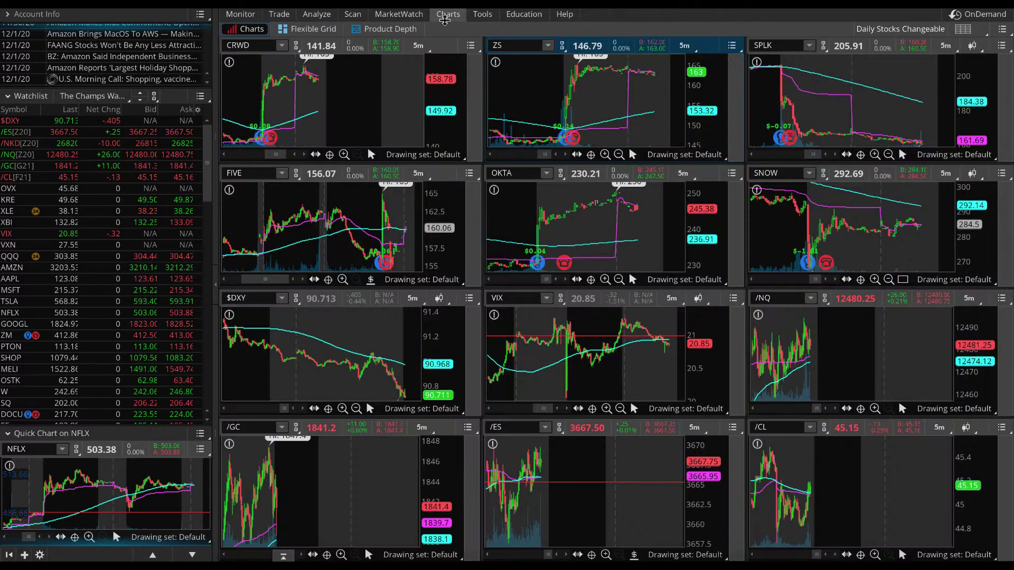
drag(279, 120, 393, 121)
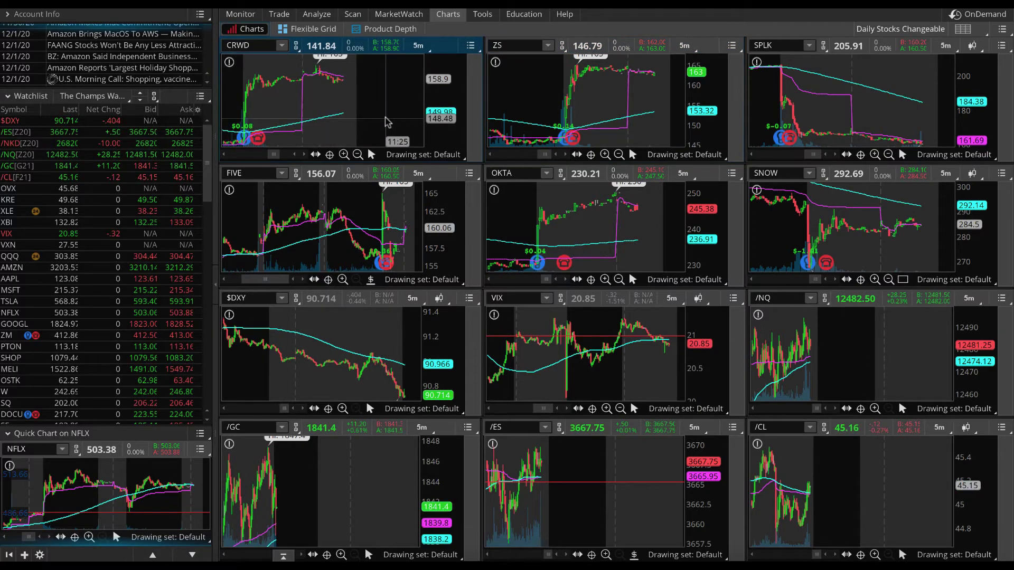
scroll(388, 123, up, 2)
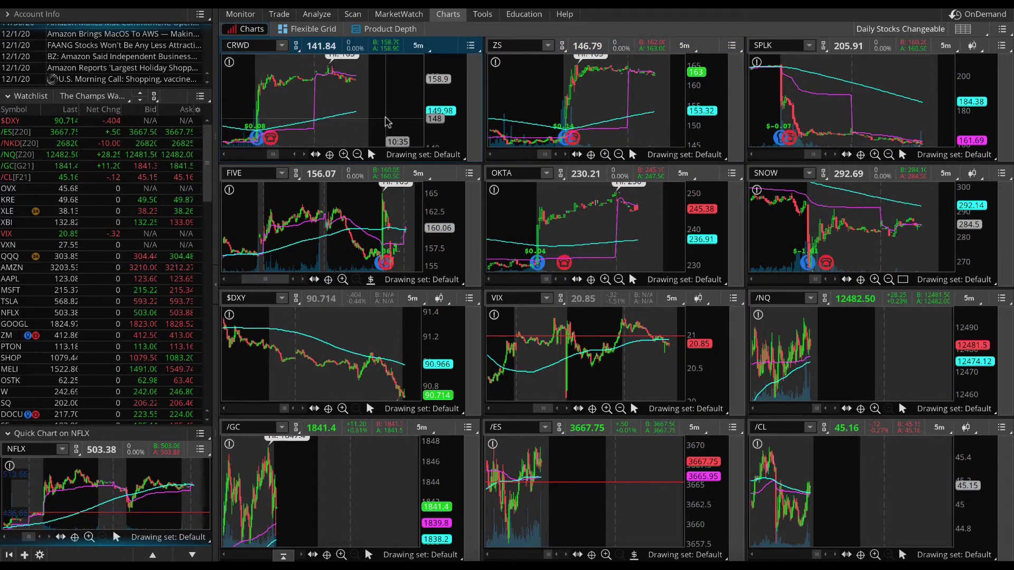
scroll(387, 122, up, 2)
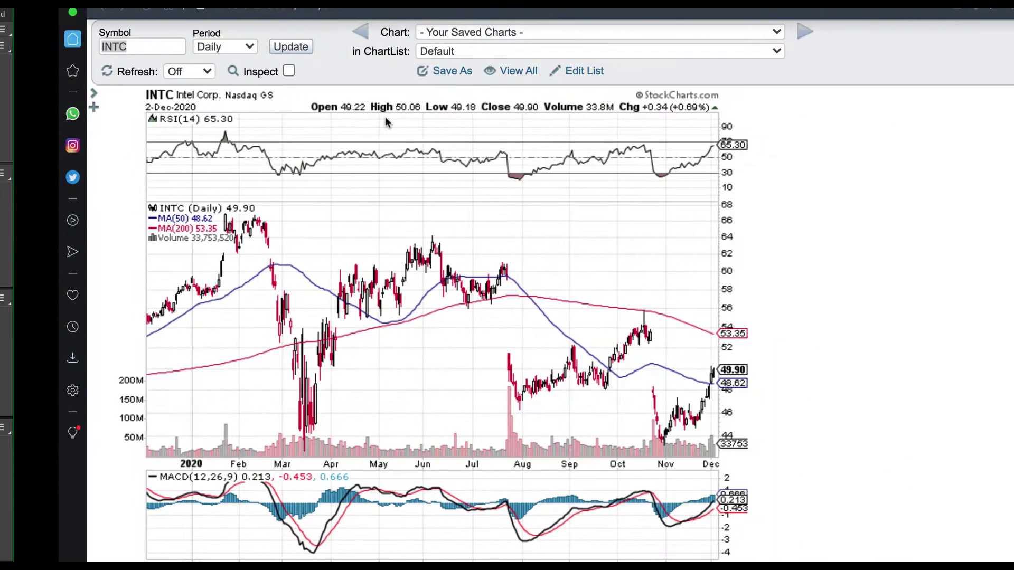
Switch to StockCharts and chart CRWD on the daily period.
click(82, 47)
text(cr)
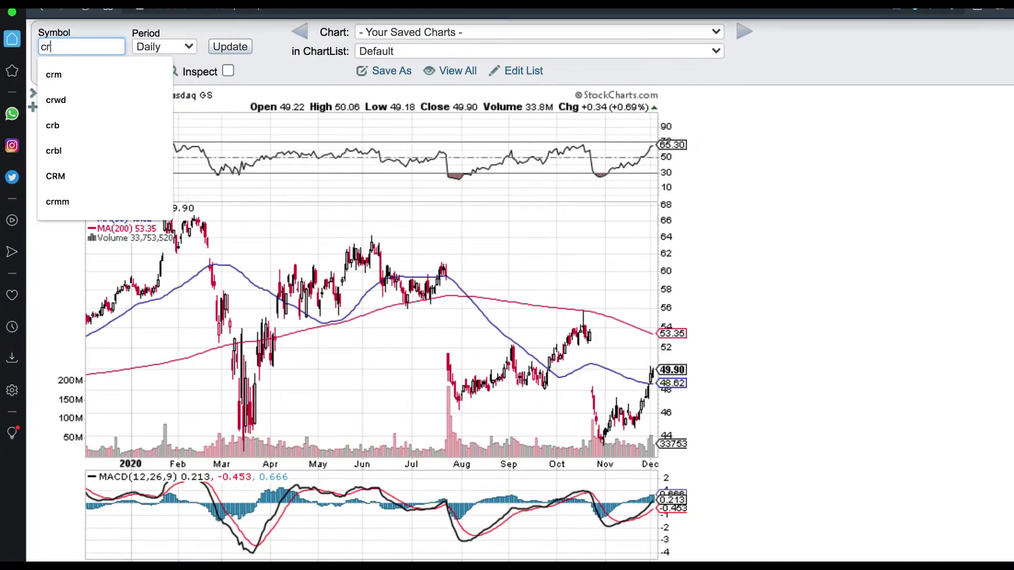
text(wd)
key(Return)
Set the CRWD chart's range to Fill the Chart and update it.
scroll(373, 146, down, 1)
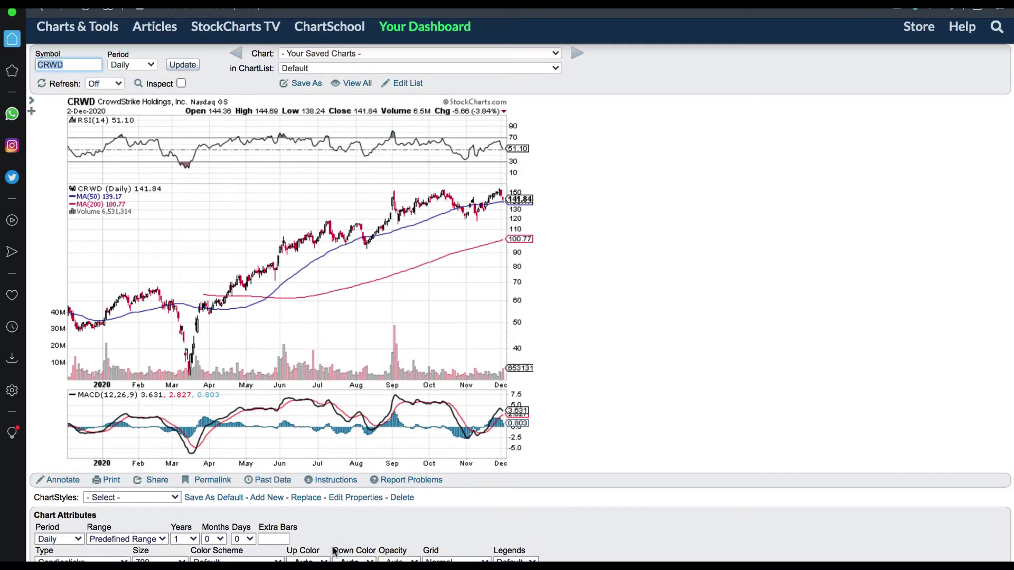
scroll(334, 552, down, 3)
click(150, 415)
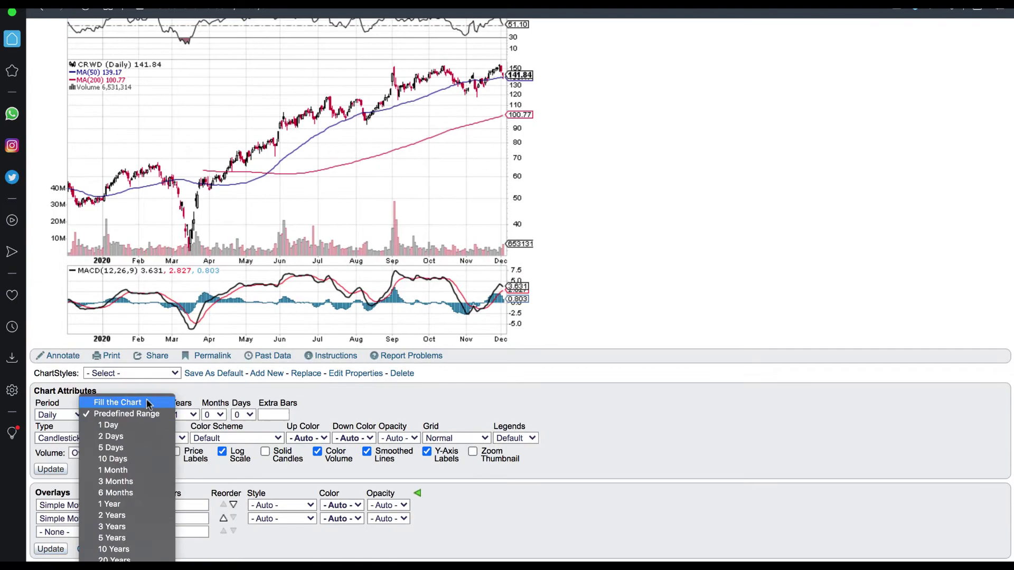
click(150, 405)
click(51, 470)
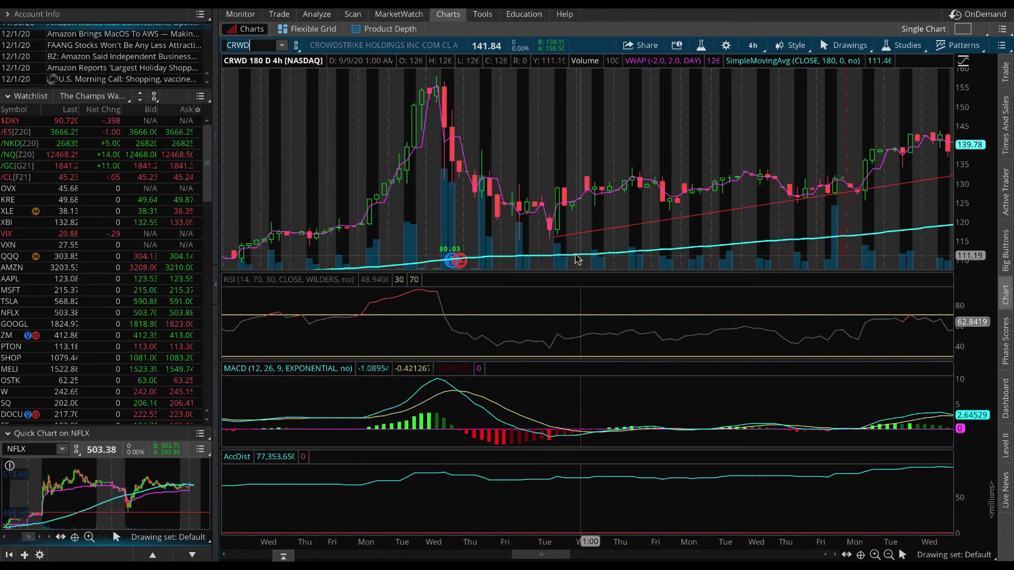
Examine CRWD's 180 D 4h chart in thinkorswim, going back through its September, June and March earnings reactions.
click(889, 555)
click(890, 555)
scroll(732, 169, left, 10)
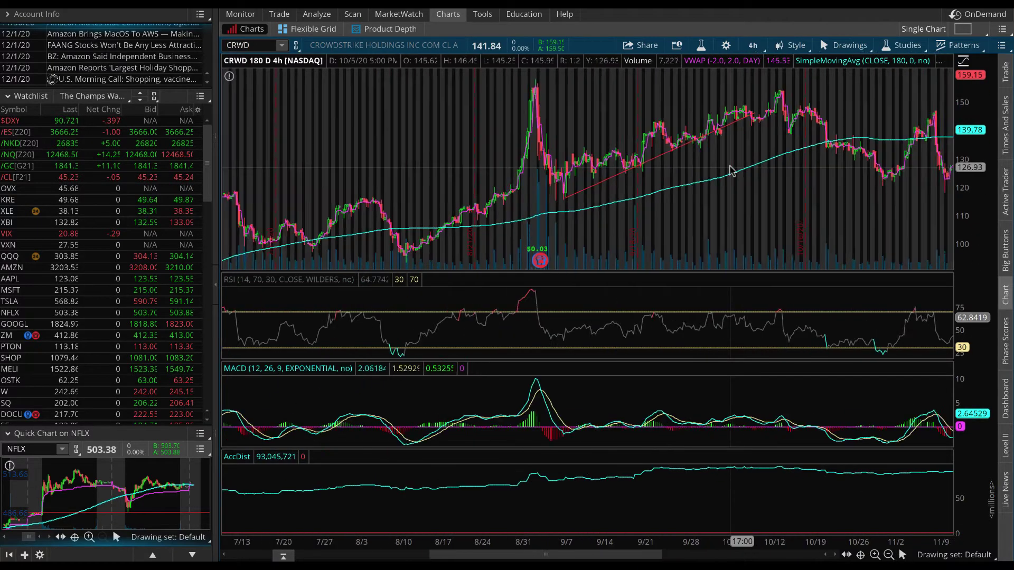
drag(415, 199, 539, 196)
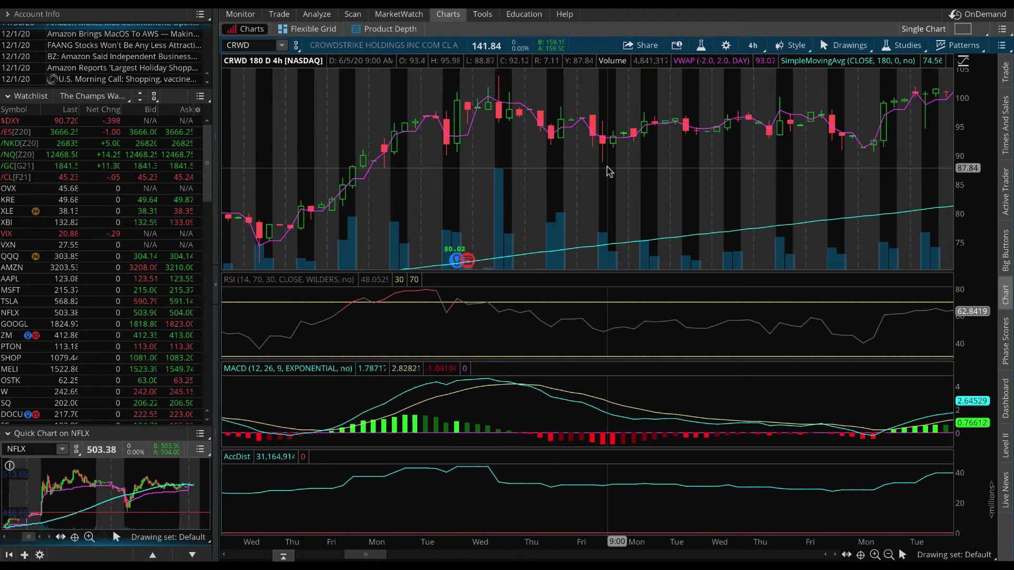
scroll(609, 170, left, 10)
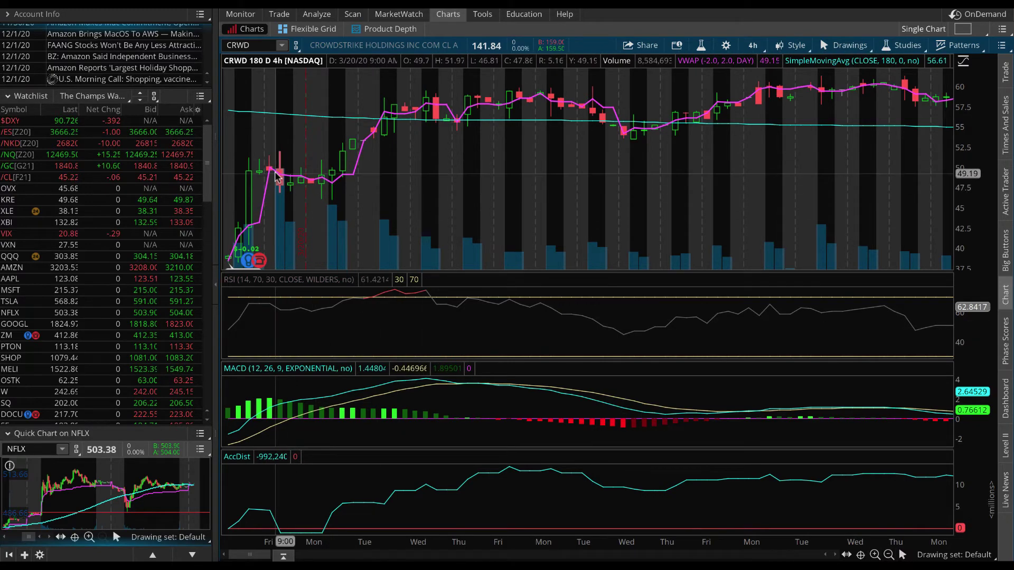
Trace CRWD's 4h price action forward from the March earnings through the June and September reports.
scroll(287, 200, right, 20)
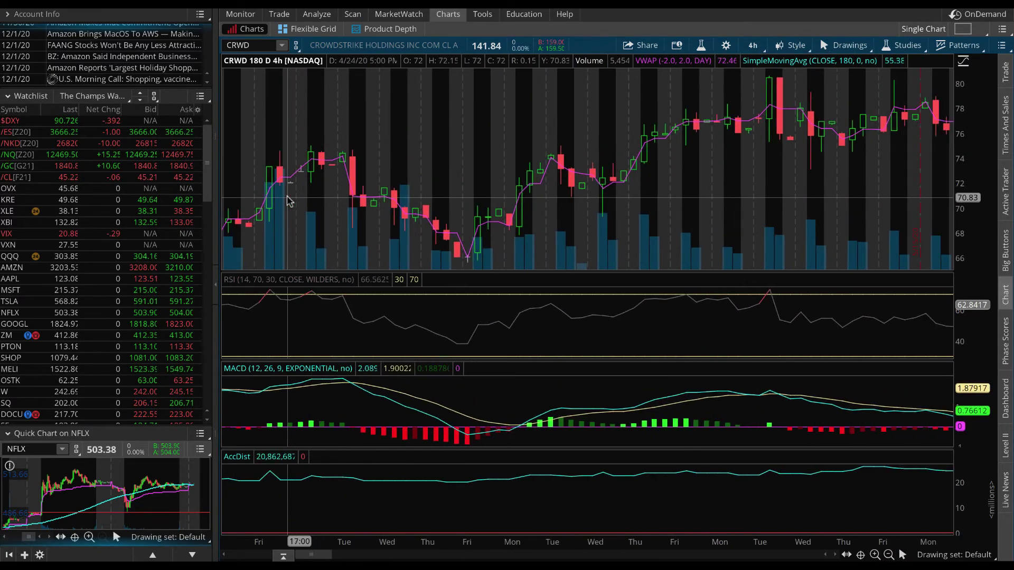
scroll(288, 199, left, 10)
scroll(288, 199, right, 4)
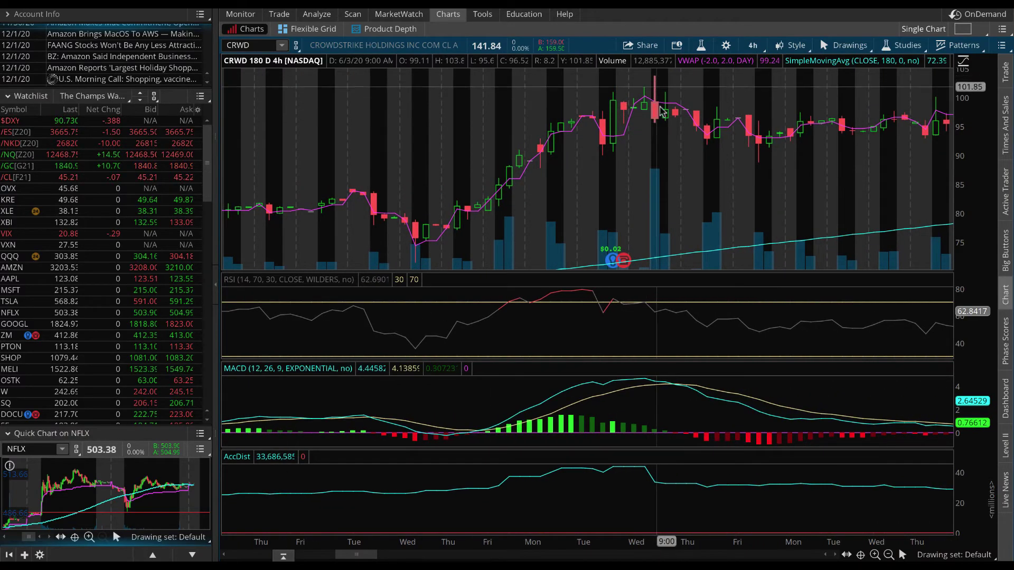
scroll(660, 119, down, 5)
scroll(664, 119, down, 8)
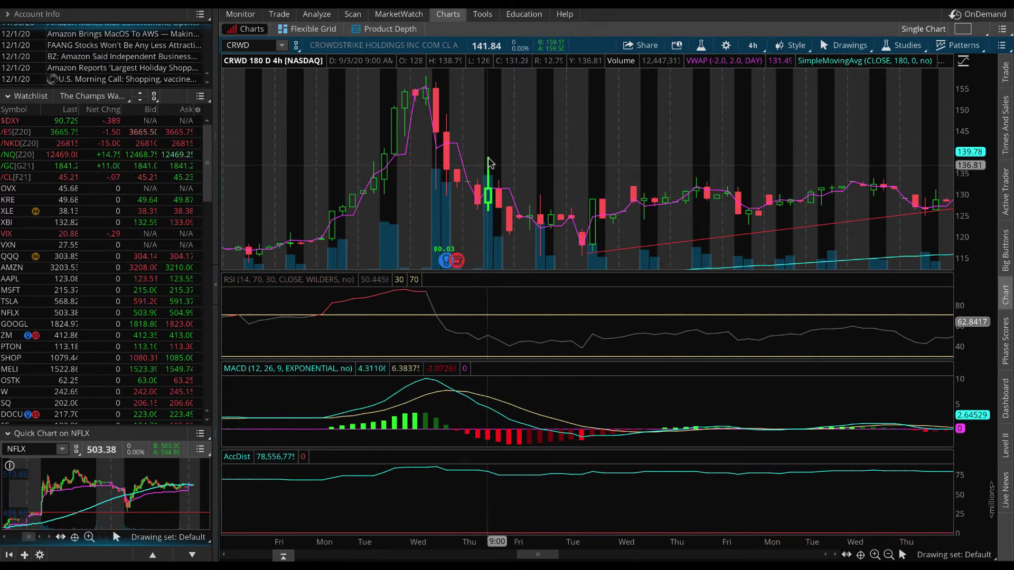
Examine CRWD's latest December earnings jump on the 4h chart against the preceding November price action.
click(889, 554)
click(889, 554)
click(890, 554)
drag(637, 105, 760, 100)
scroll(554, 112, left, 5)
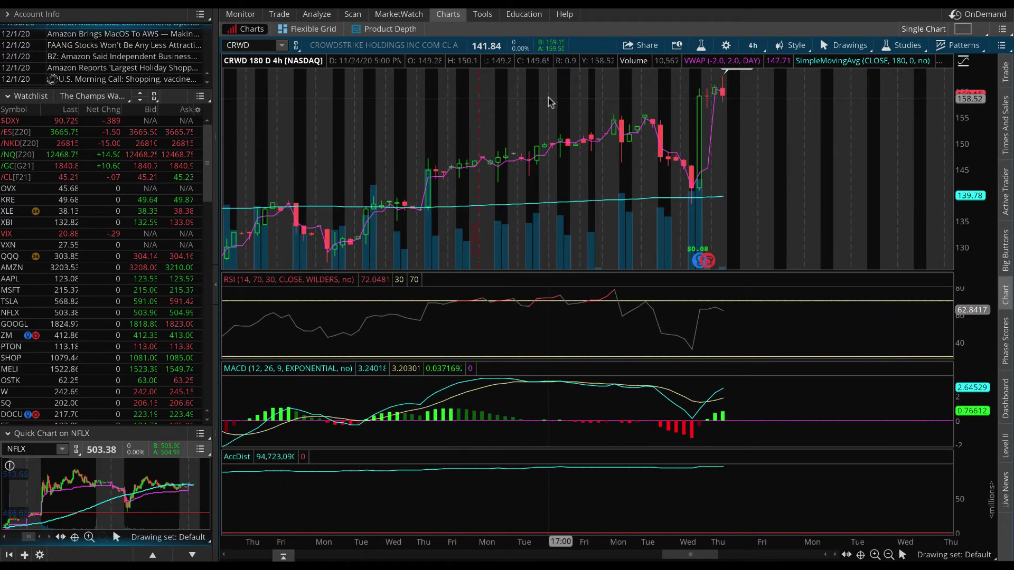
click(890, 555)
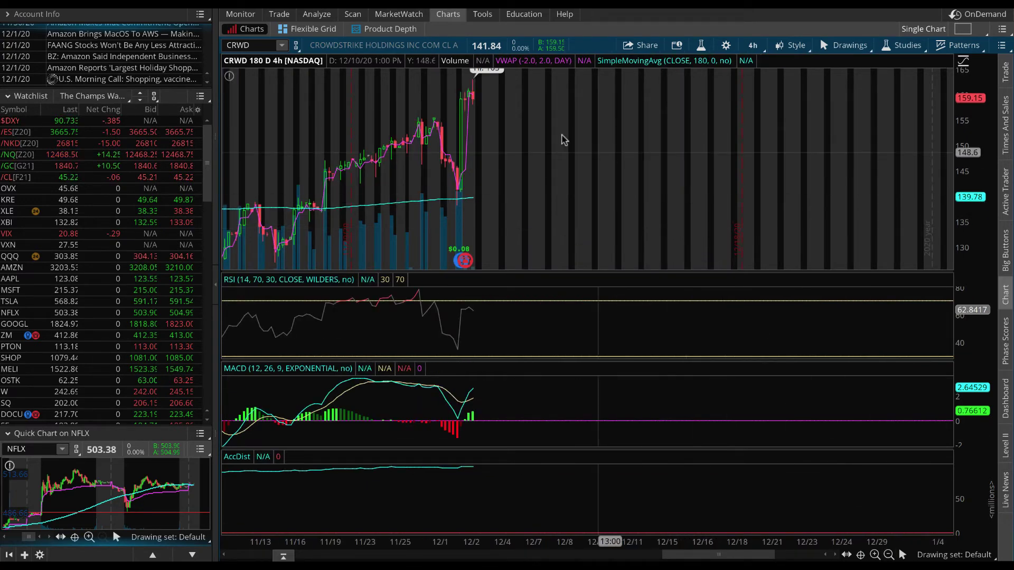
scroll(563, 140, up, 2)
Restore the Daily Stocks Changeable grid and inspect CRWD's latest sessions on the 5m chart.
click(967, 29)
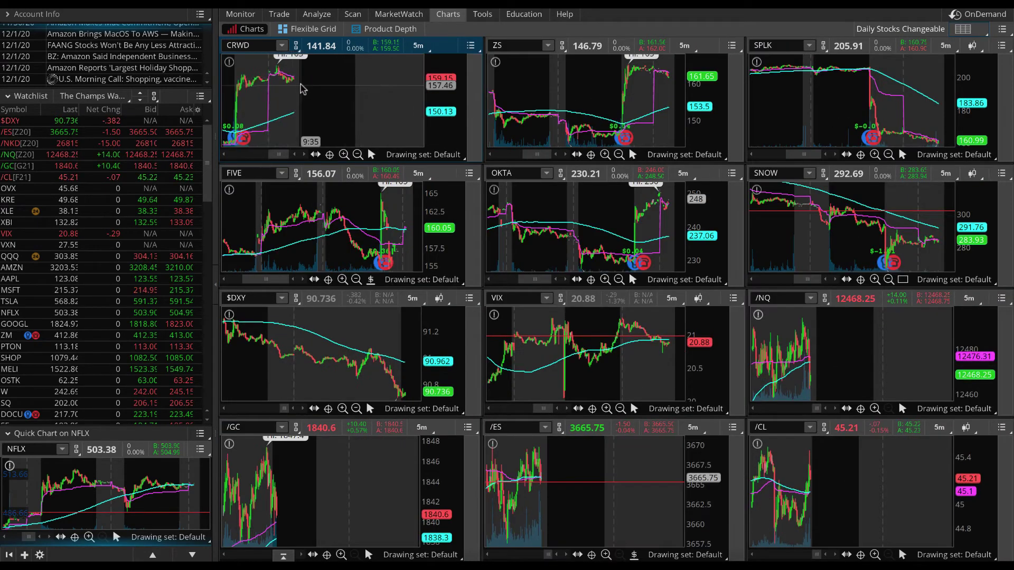
drag(347, 83, 349, 83)
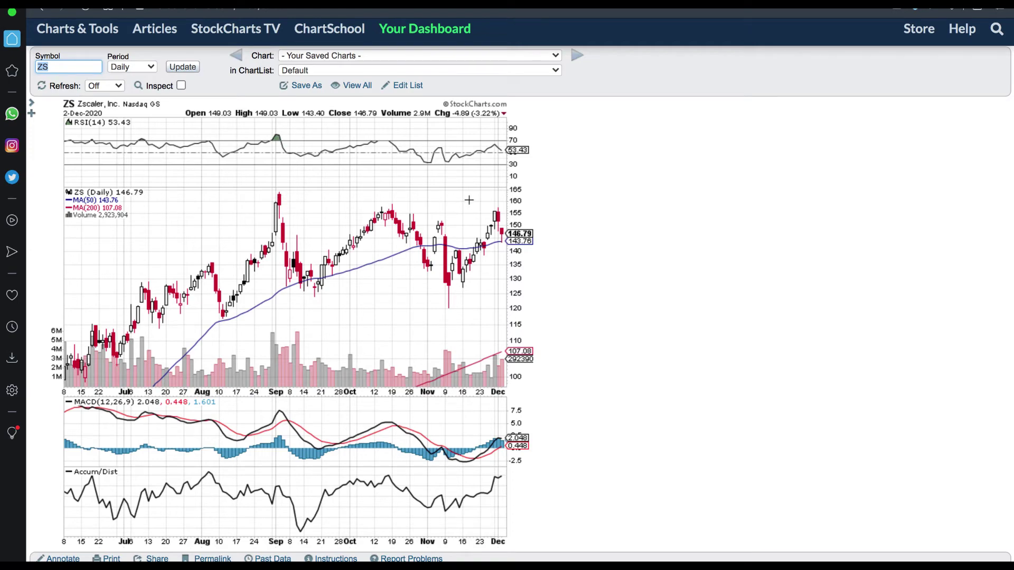
Compare ZS's daily chart in StockCharts with its 5m post-earnings move in the thinkorswim grid.
scroll(470, 200, down, 1)
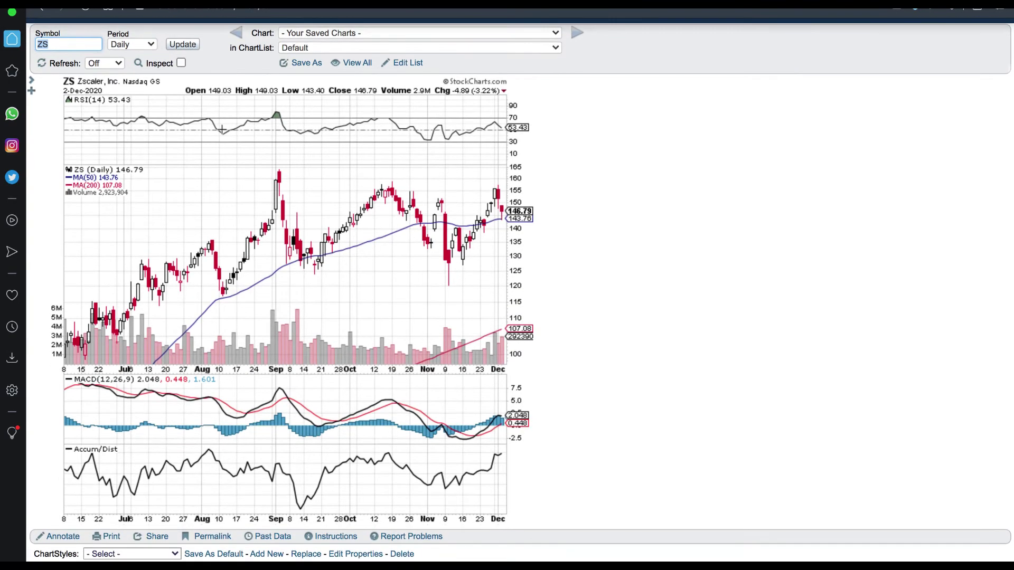
key(ctrl+Left)
key(ctrl+Left)
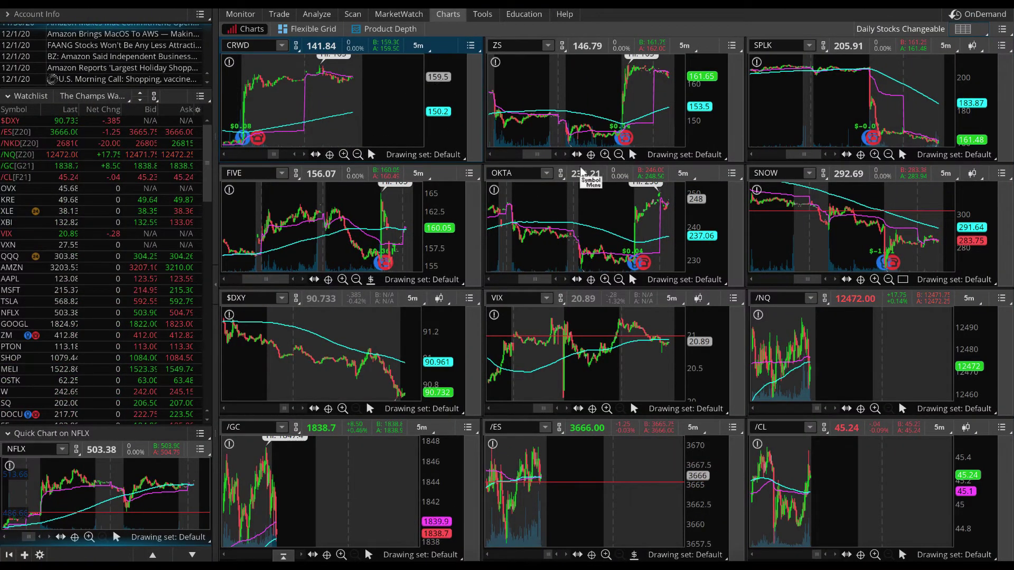
drag(595, 112, 730, 112)
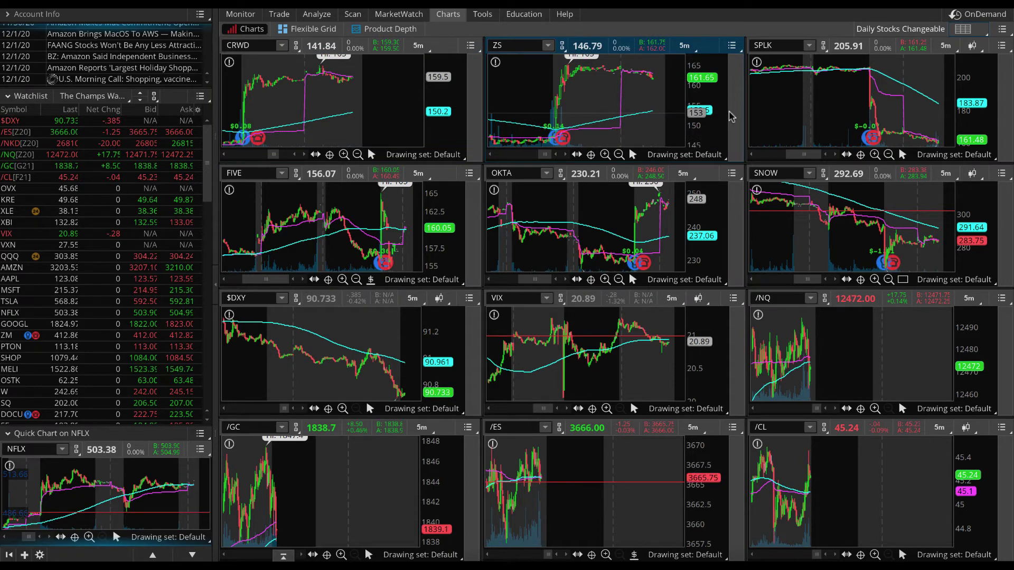
click(619, 155)
drag(592, 112, 748, 121)
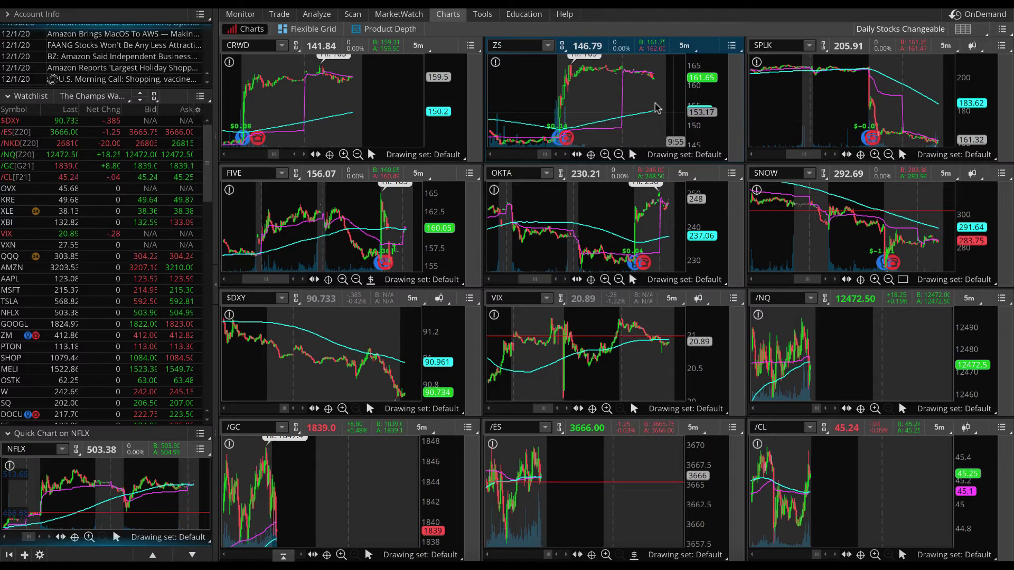
key(ctrl+Right)
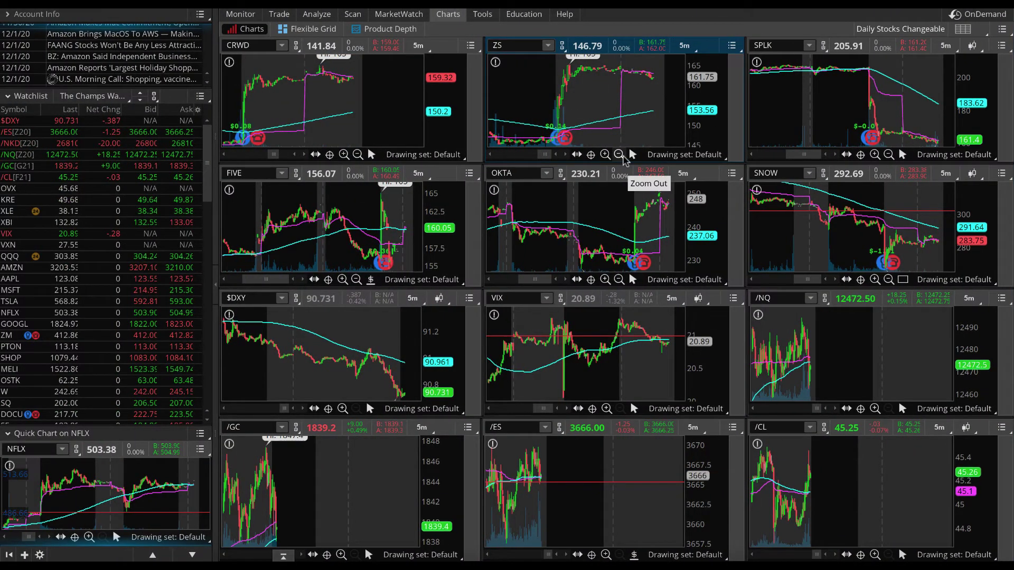
Change the chart layout to Single Chart and load the symbol ZS.
click(963, 29)
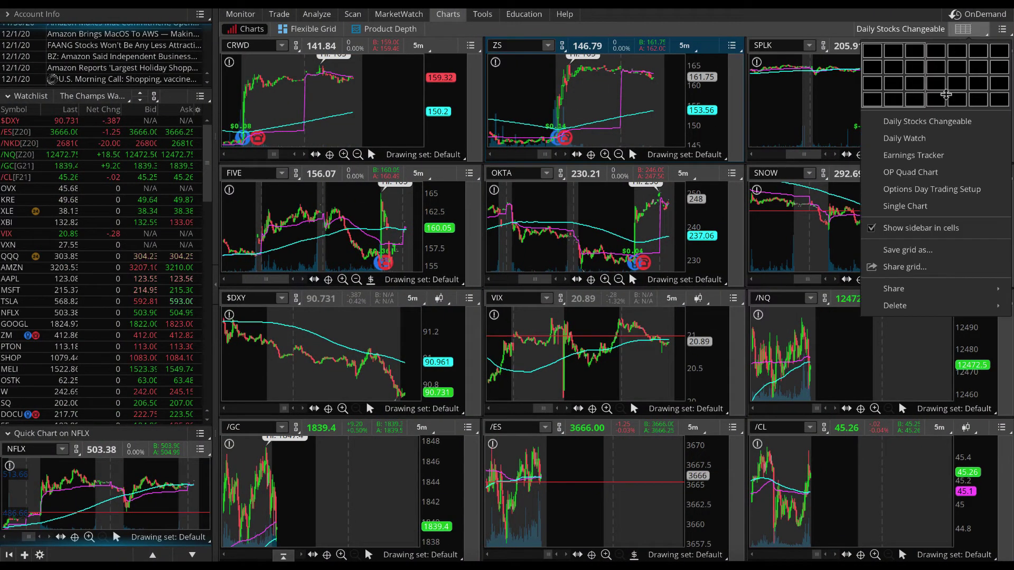
click(905, 206)
click(259, 47)
text(Z)
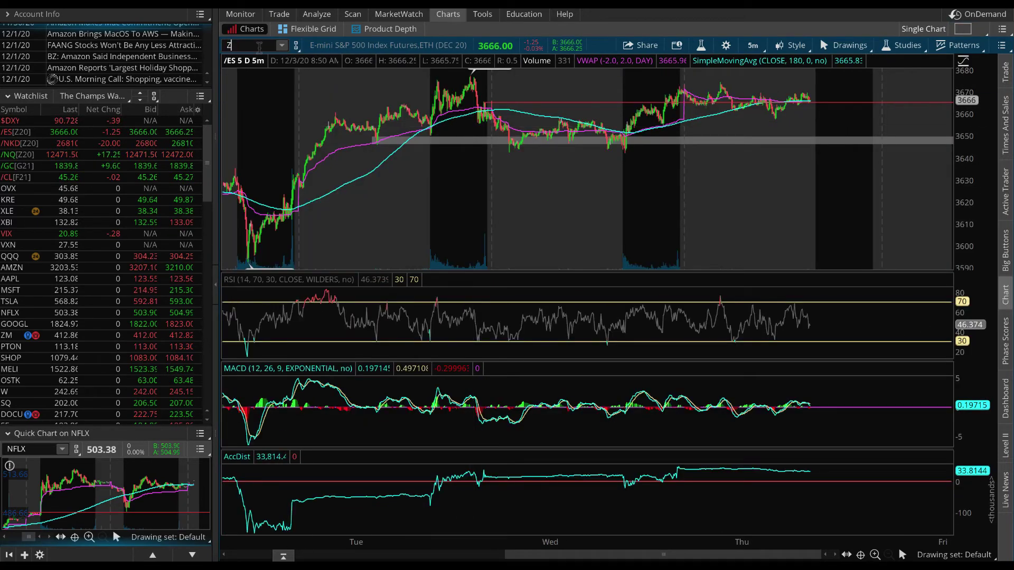
text(S)
key(Return)
Set the ZS chart's time frame to 180 D : 4h and zoom in on the September earnings.
click(749, 44)
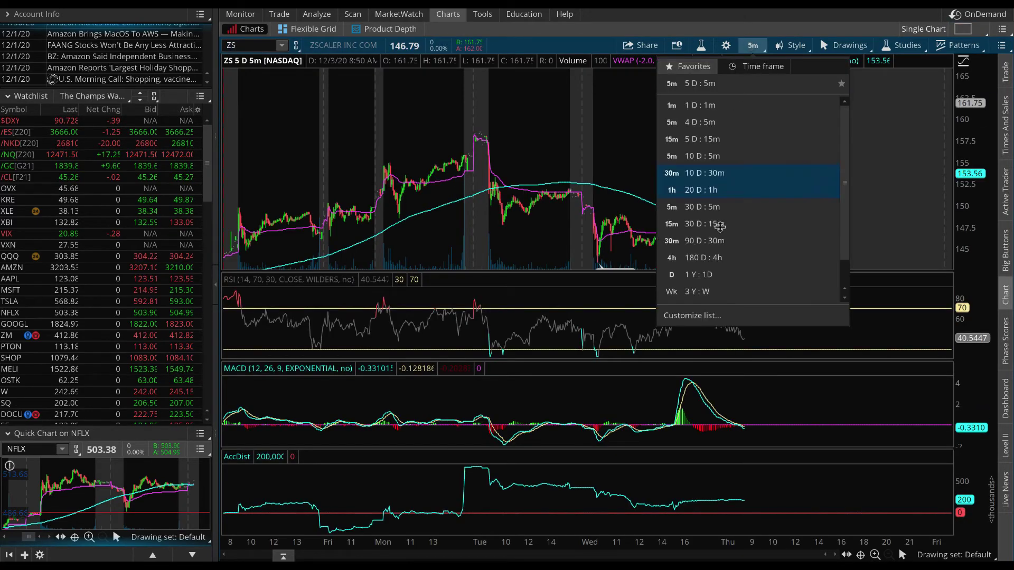
click(716, 259)
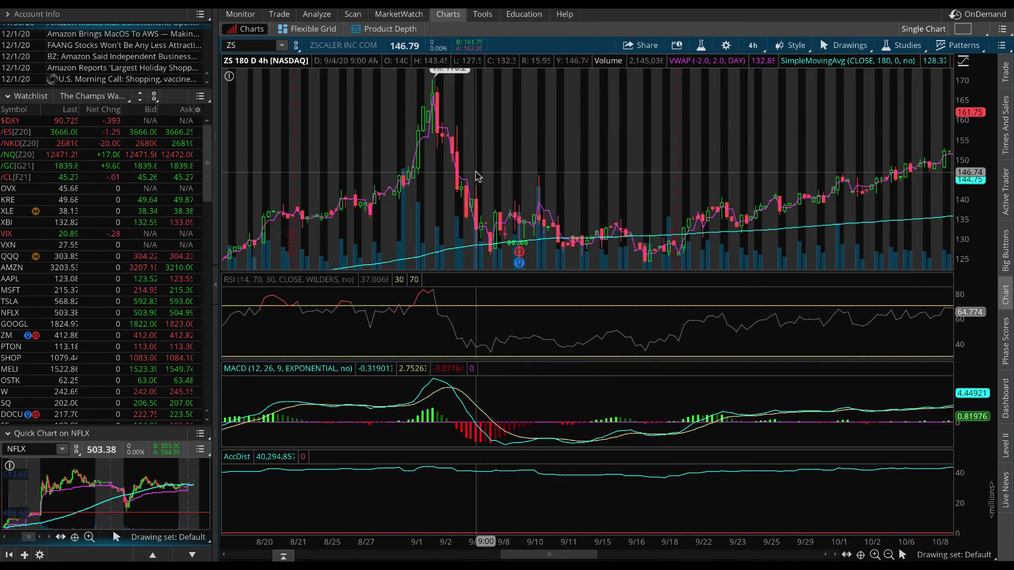
drag(476, 172, 617, 179)
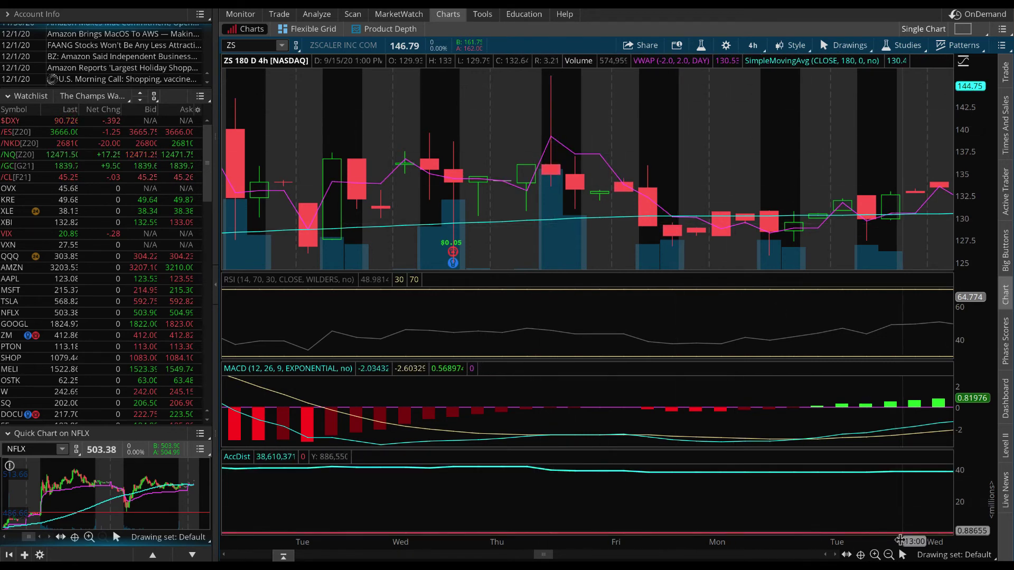
Examine ZS's price reaction around its late-May earnings on the 180 D : 4h chart.
click(890, 555)
click(889, 554)
click(890, 554)
click(889, 554)
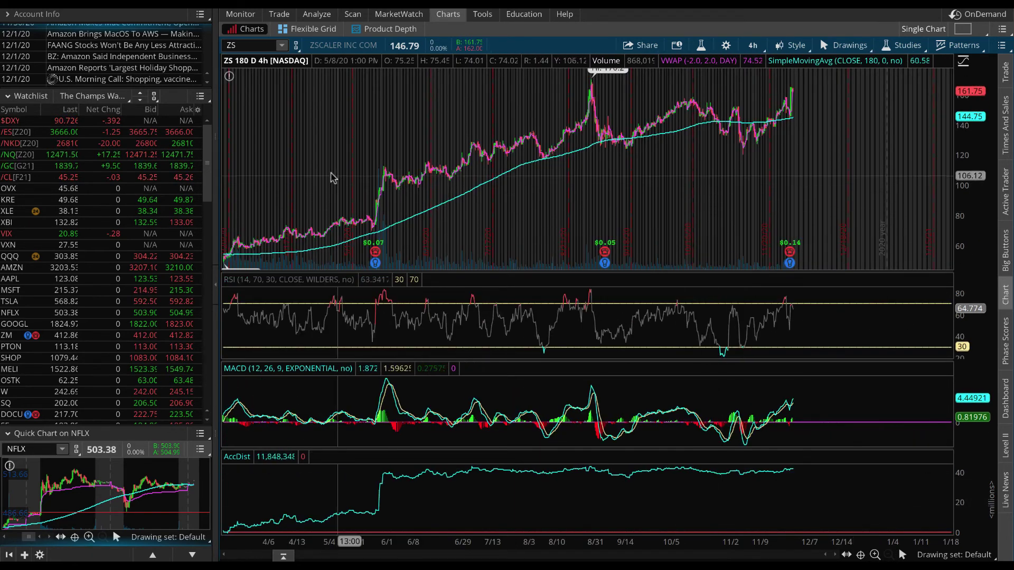
drag(334, 174, 527, 172)
drag(333, 211, 487, 194)
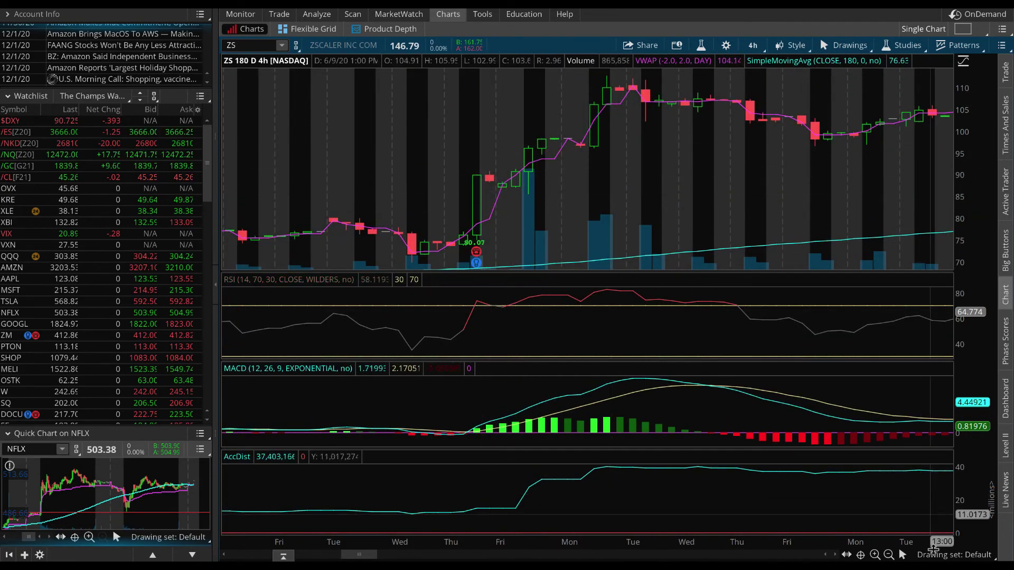
Compare the wider run of sessions before and after ZS's late-May earnings with the full 180-day price history.
click(891, 555)
click(890, 555)
click(891, 555)
click(890, 555)
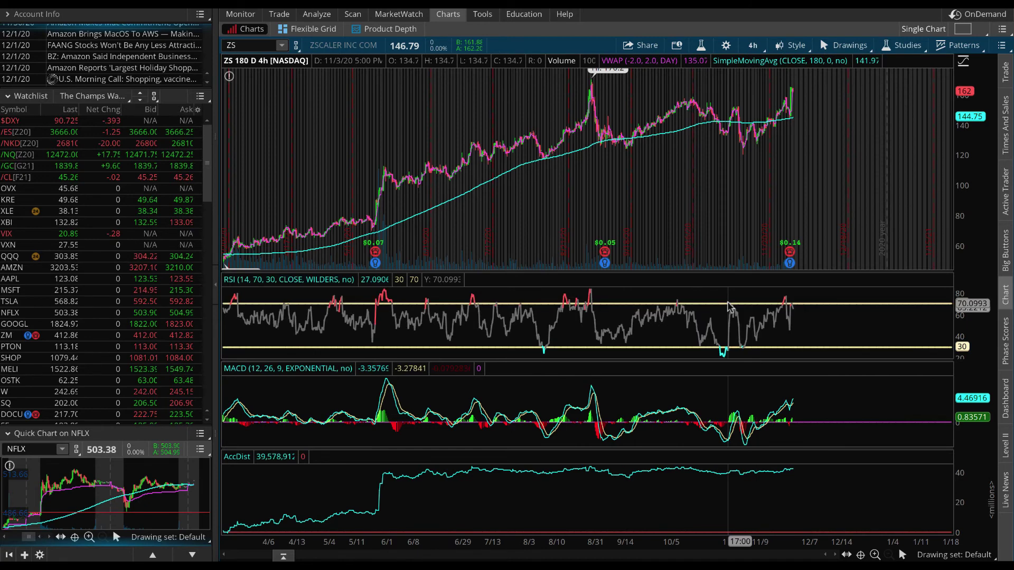
drag(342, 217, 445, 220)
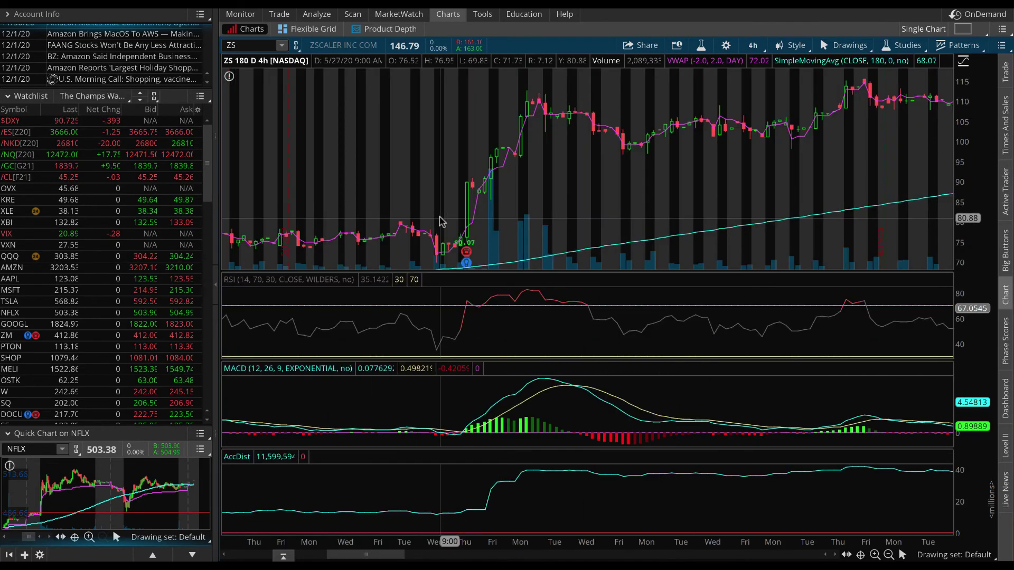
scroll(443, 220, left, 3)
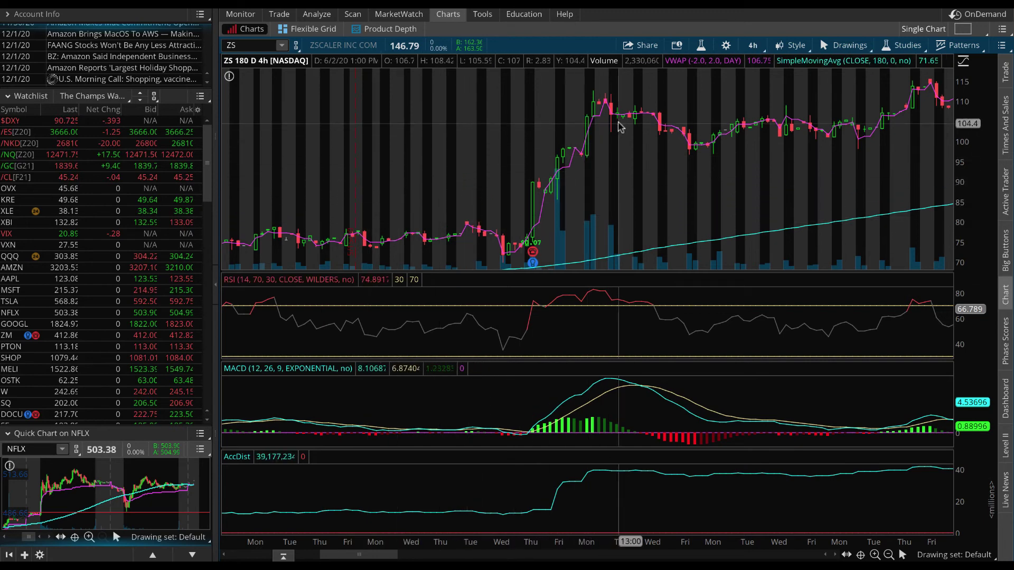
click(892, 555)
click(892, 554)
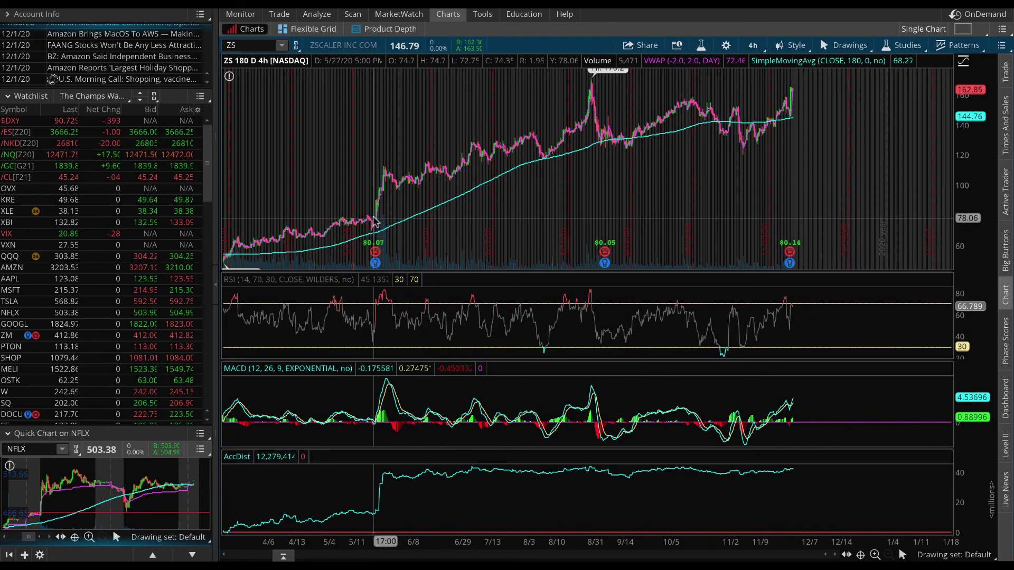
Switch to StockCharts and review CRWD's daily chart and its available range options.
key(ctrl+Right)
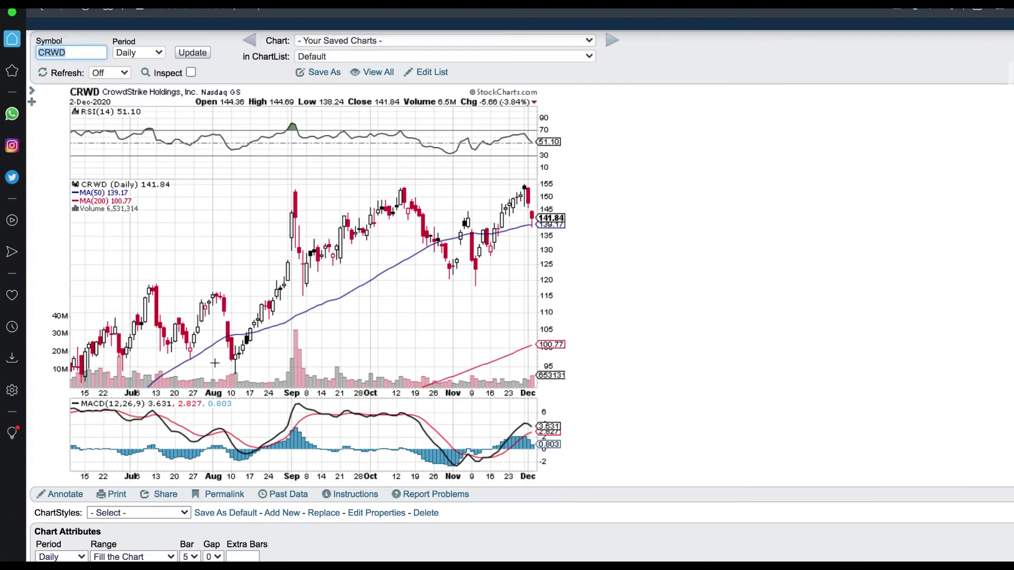
scroll(215, 364, down, 1)
click(117, 558)
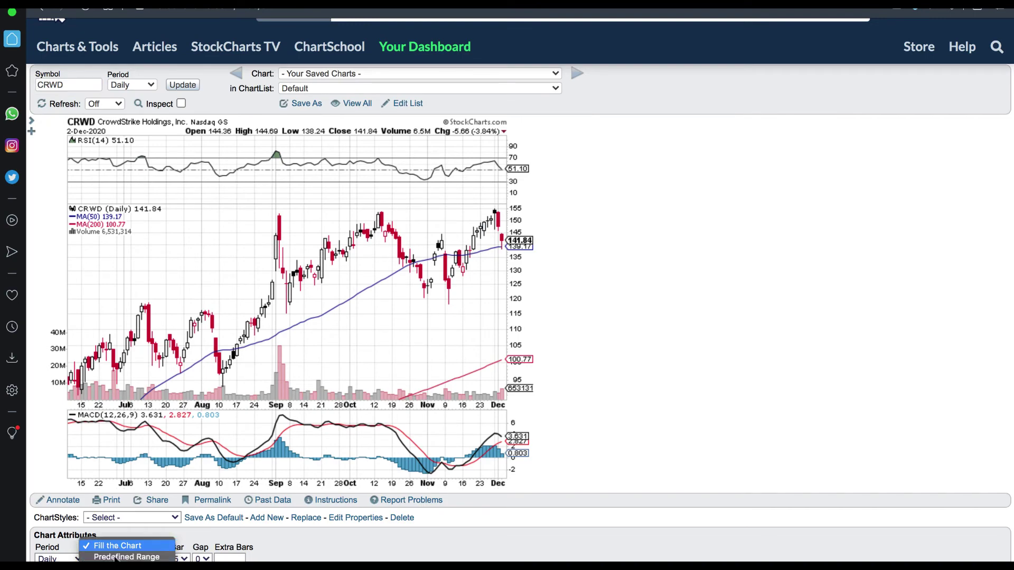
scroll(117, 561, down, 1)
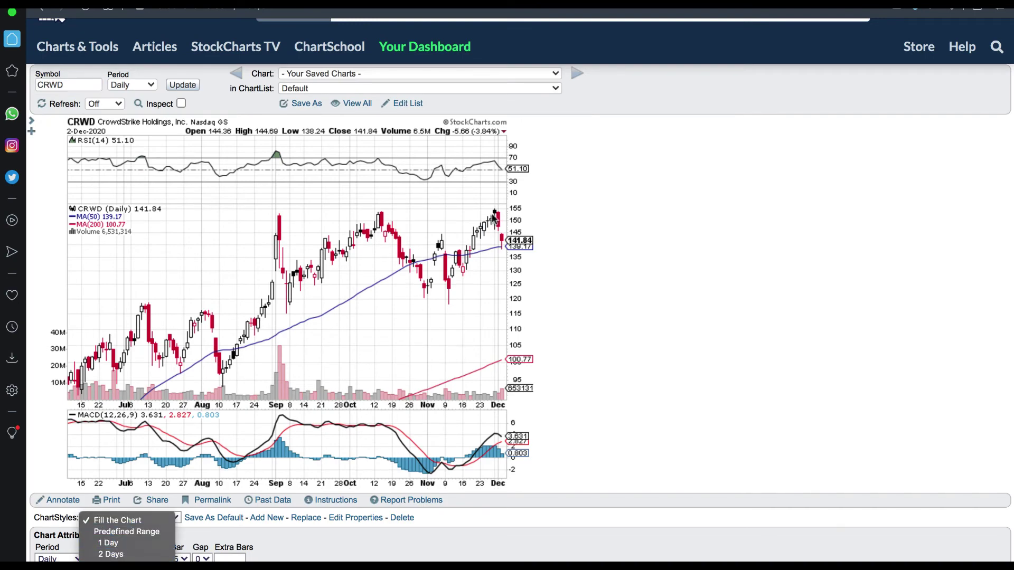
click(604, 172)
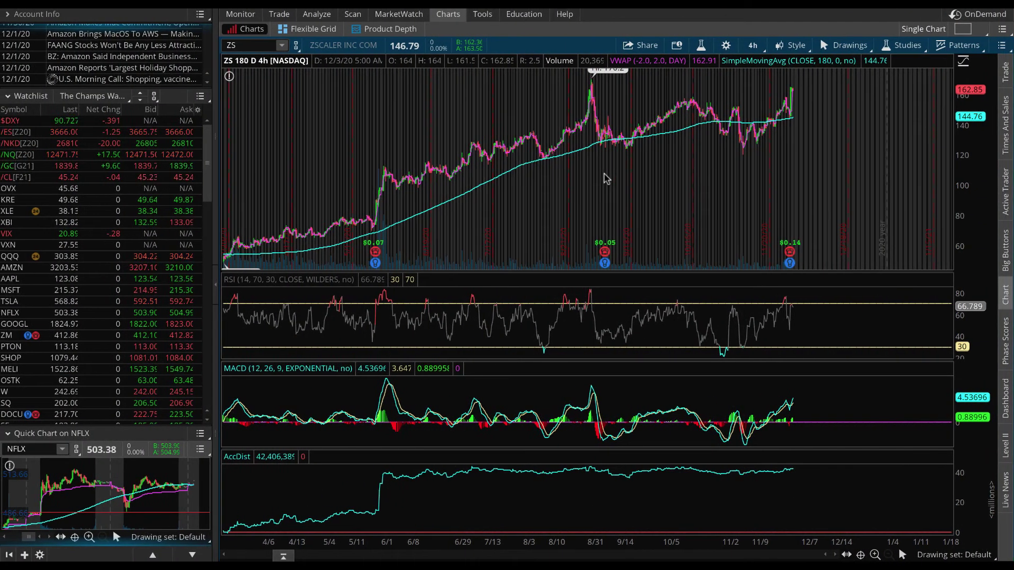
In thinkorswim, set the ZS chart's time frame to 5 D : 5m and restore the Daily Stocks Changeable grid.
click(752, 46)
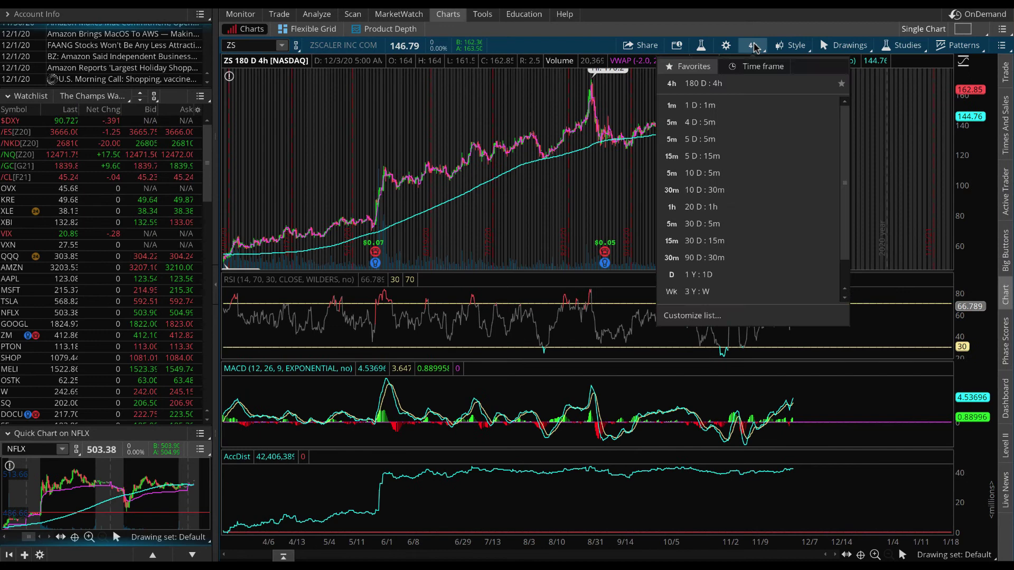
click(718, 139)
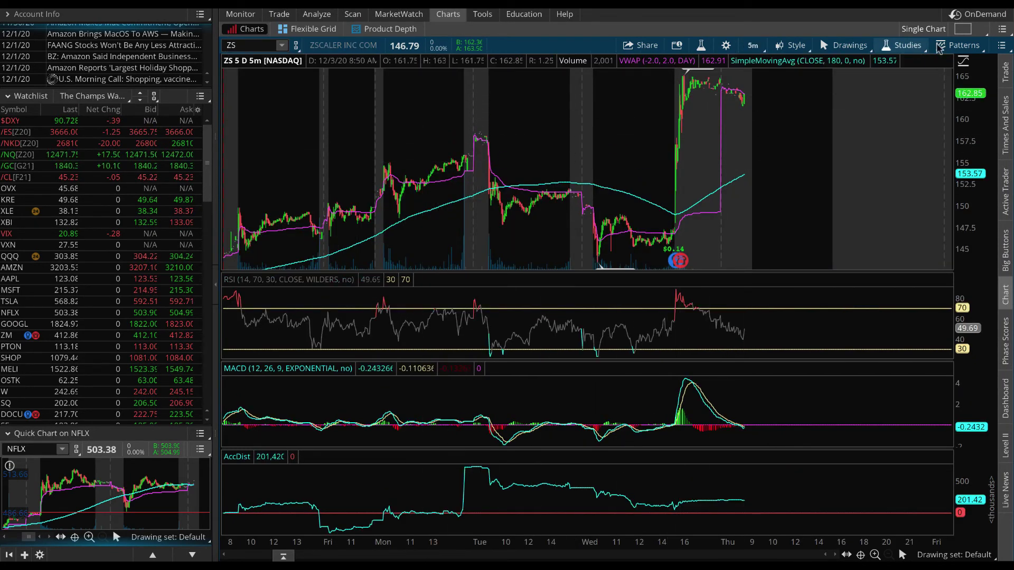
click(963, 30)
click(929, 123)
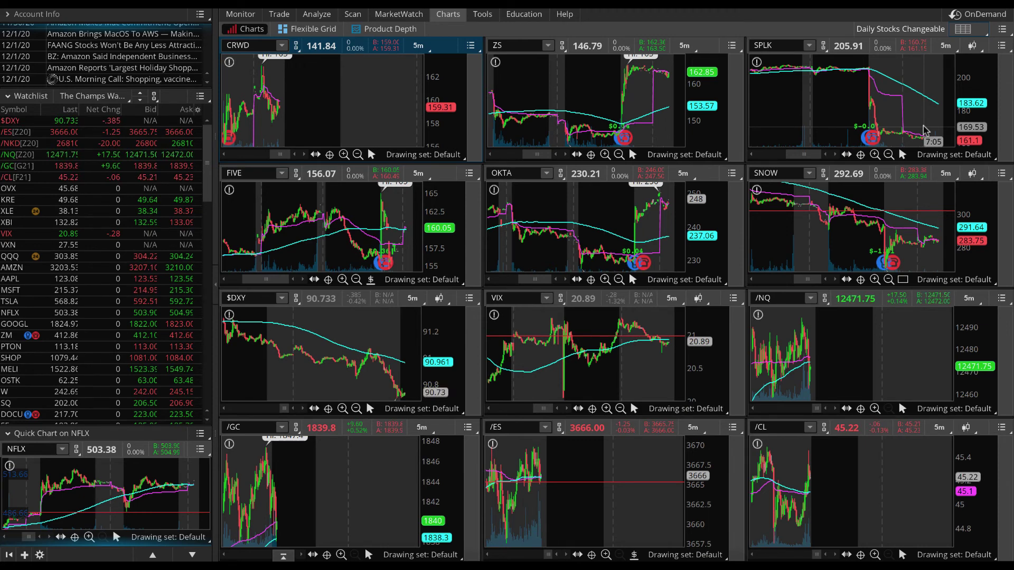
Inspect the post-earnings moves of SPLK, SNOW, CRWD and ZS on their 5m charts in the grid.
drag(834, 87, 951, 122)
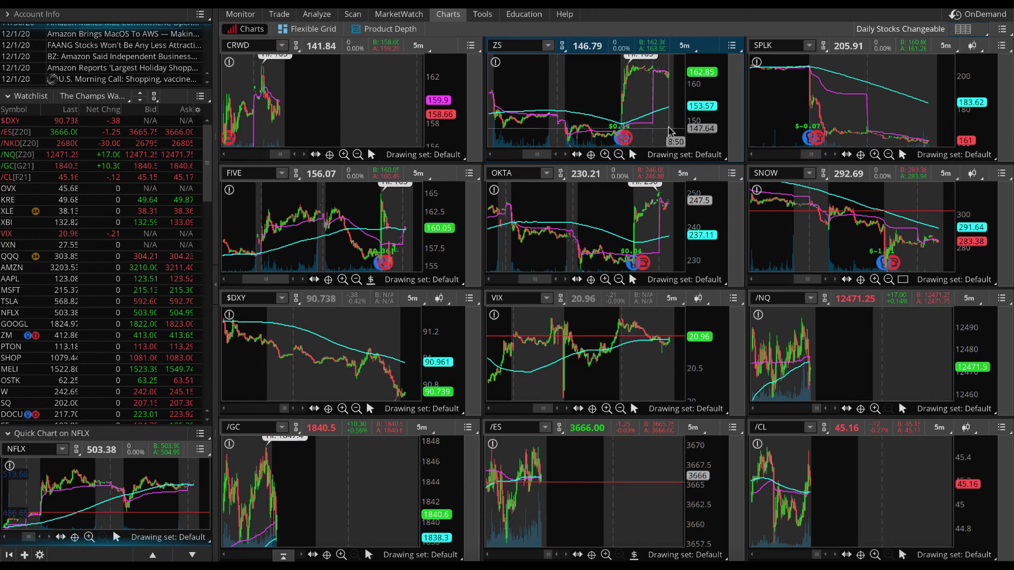
drag(849, 234, 954, 243)
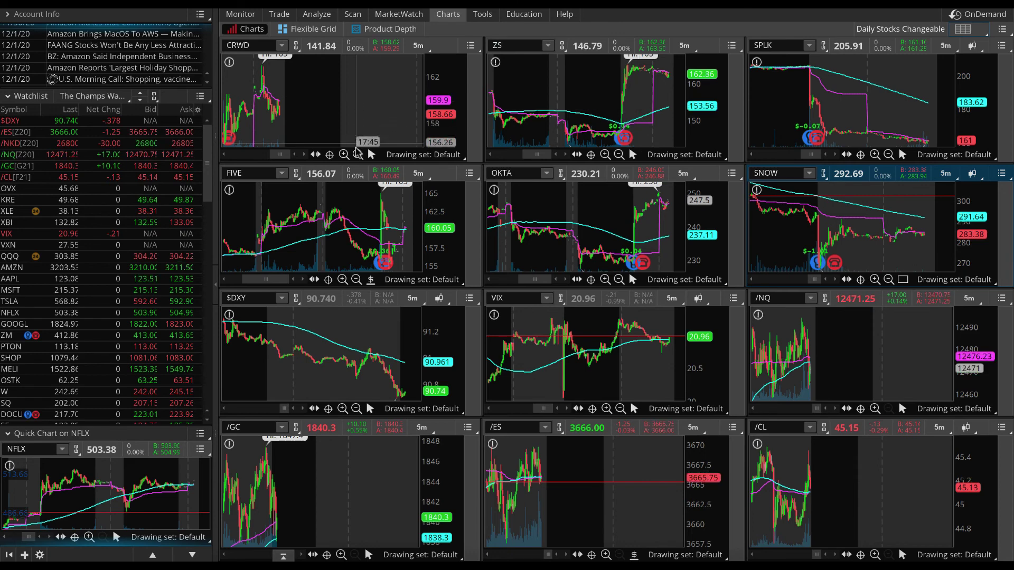
click(359, 155)
scroll(327, 116, up, 2)
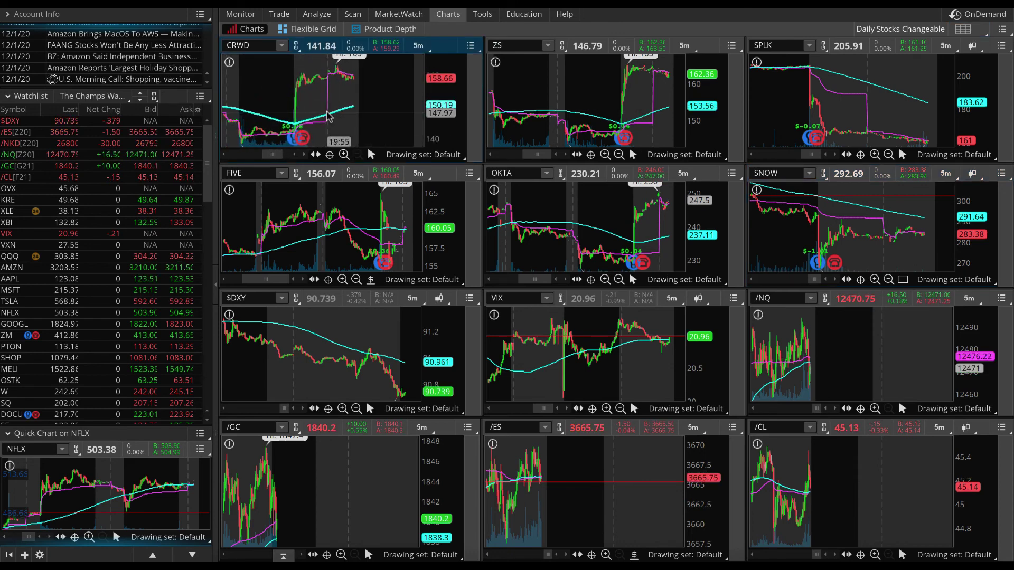
scroll(327, 116, down, 1)
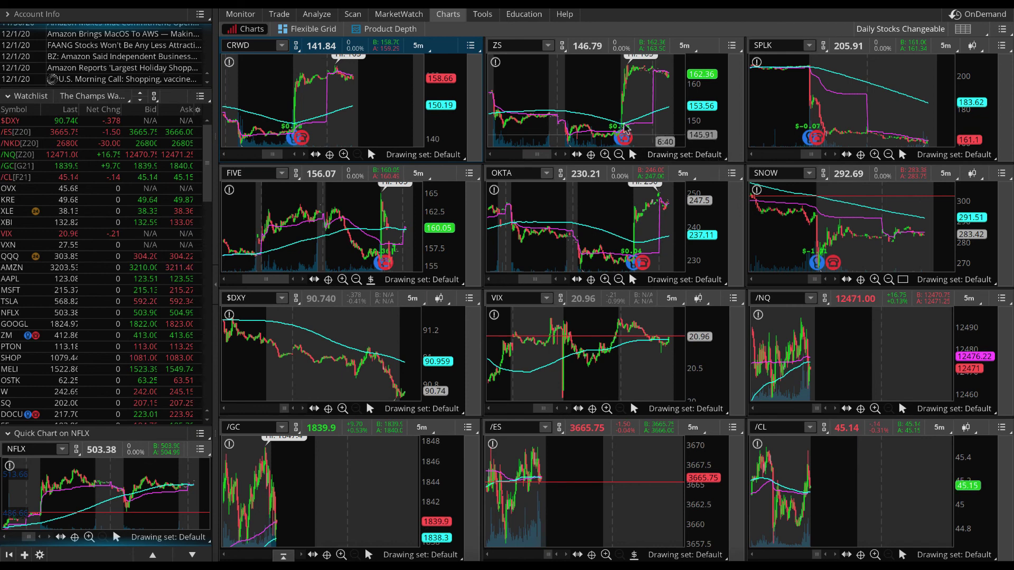
drag(604, 112, 681, 90)
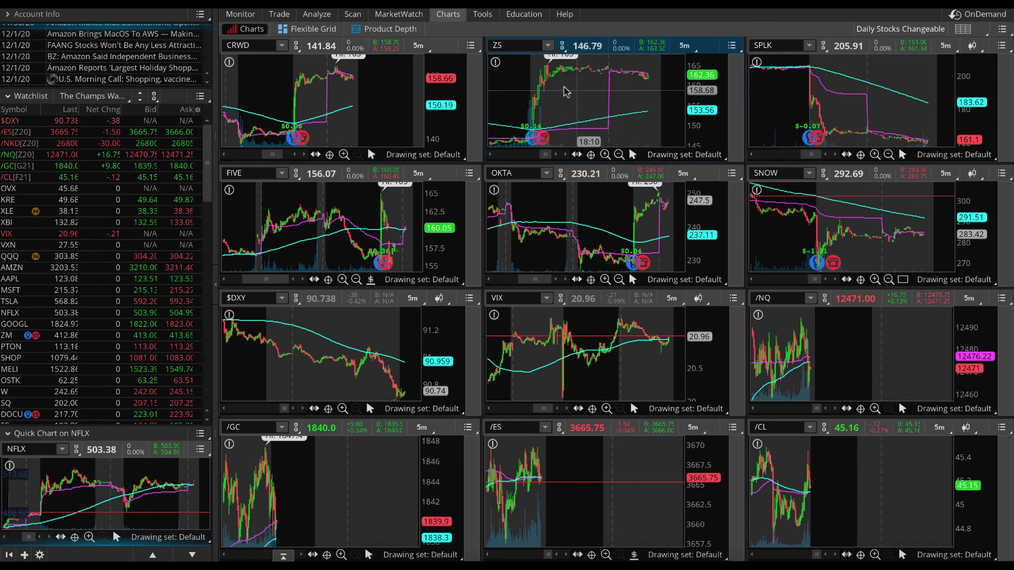